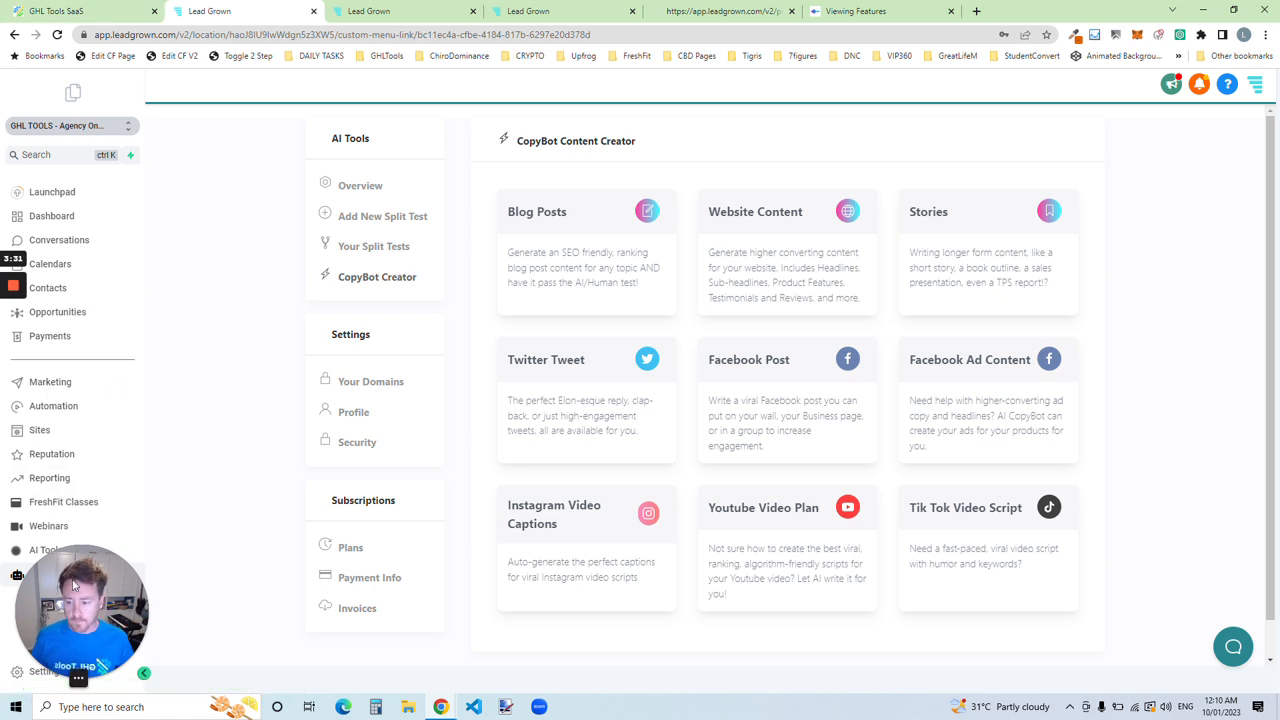
pyautogui.moveTo(108, 610); pyautogui.dragTo(1200, 600)
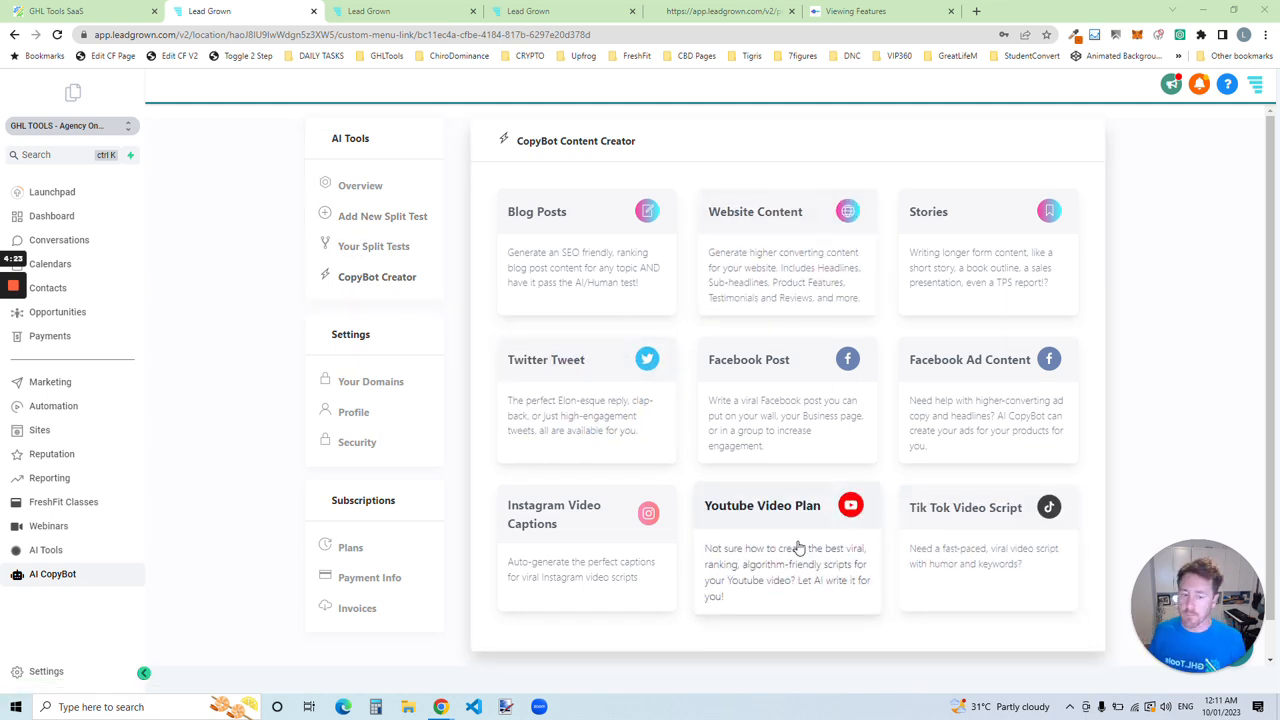
# Step: Open the Facebook Ad Content creator and enter "for a hair studio opening in new jersey" as the content request
pyautogui.click(978, 396)
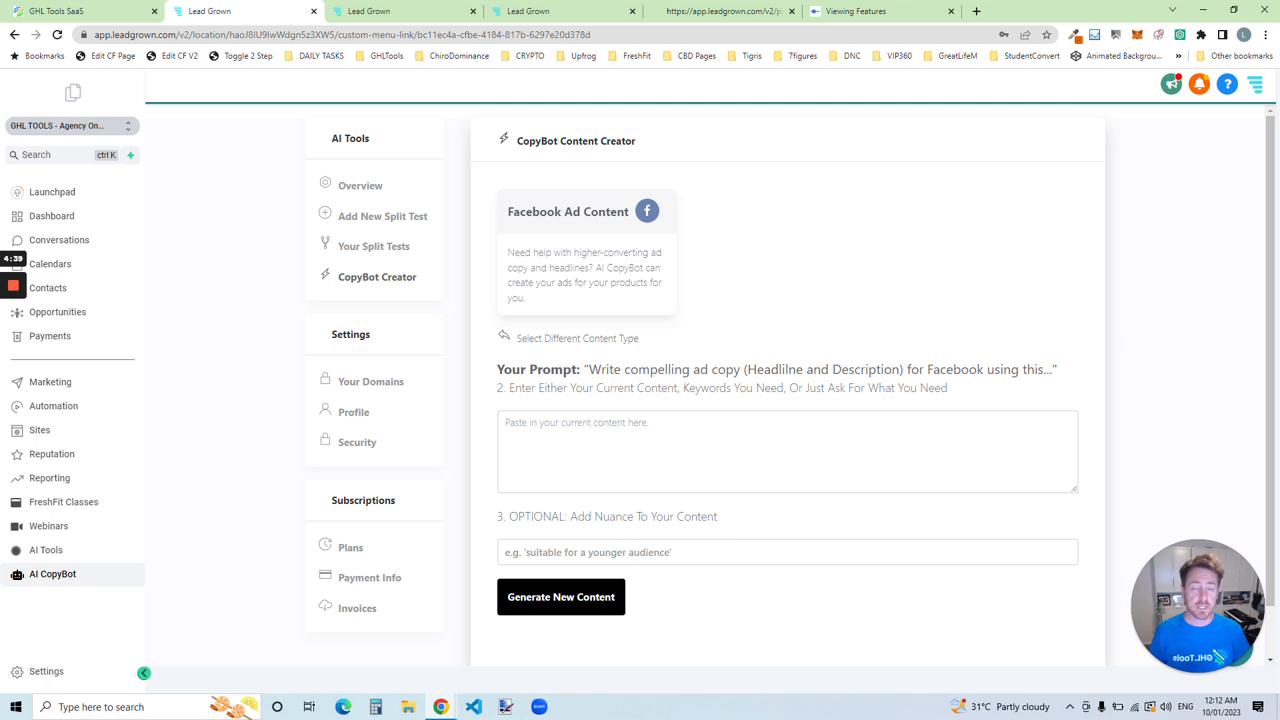
pyautogui.click(549, 449)
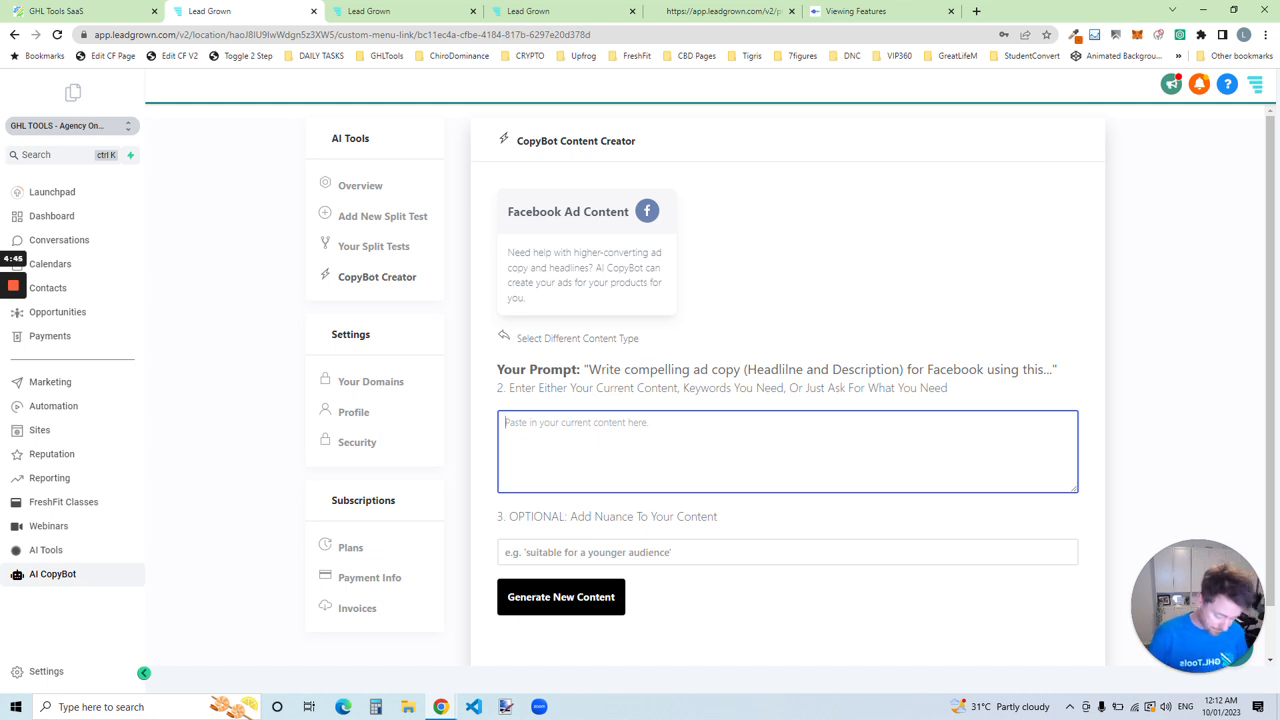
pyautogui.write('for qa')
pyautogui.press('BackSpace')
pyautogui.press('BackSpace')
pyautogui.press('BackSpace')
pyautogui.write('a hair sutdio')
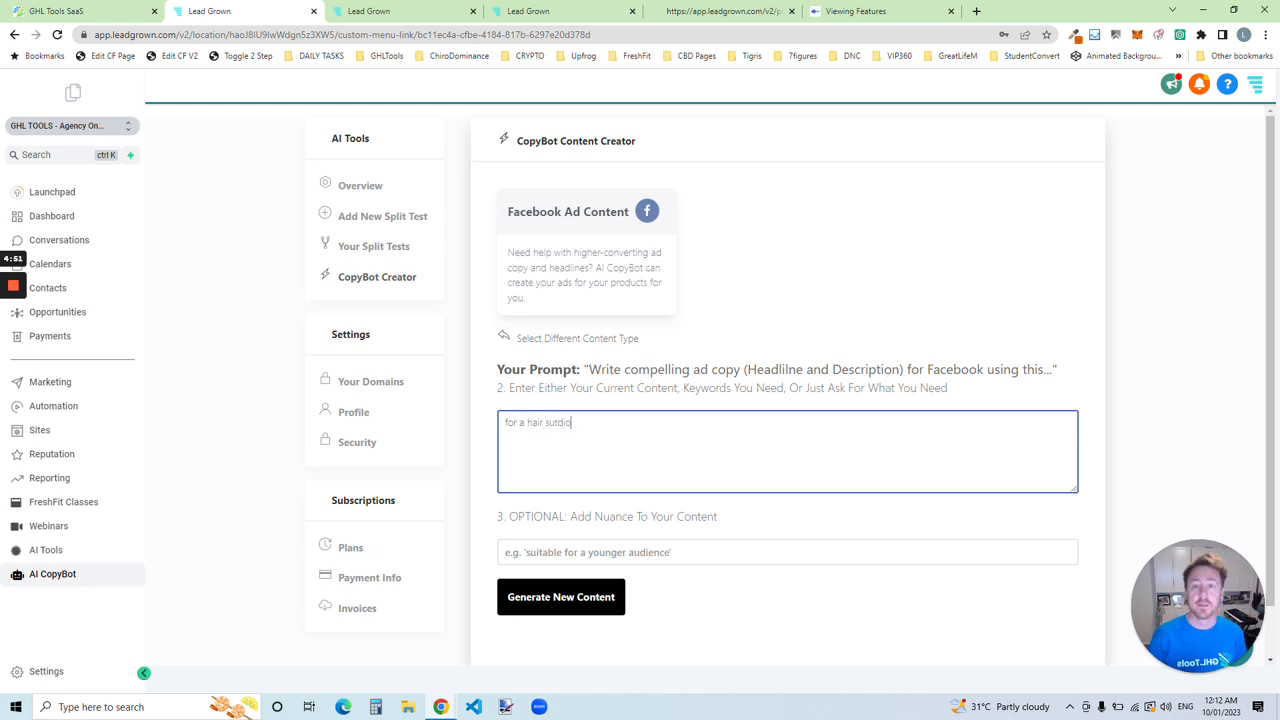
pyautogui.press('BackSpace')
pyautogui.press('BackSpace')
pyautogui.press('BackSpace')
pyautogui.press('BackSpace')
pyautogui.press('BackSpace')
pyautogui.write('tu')
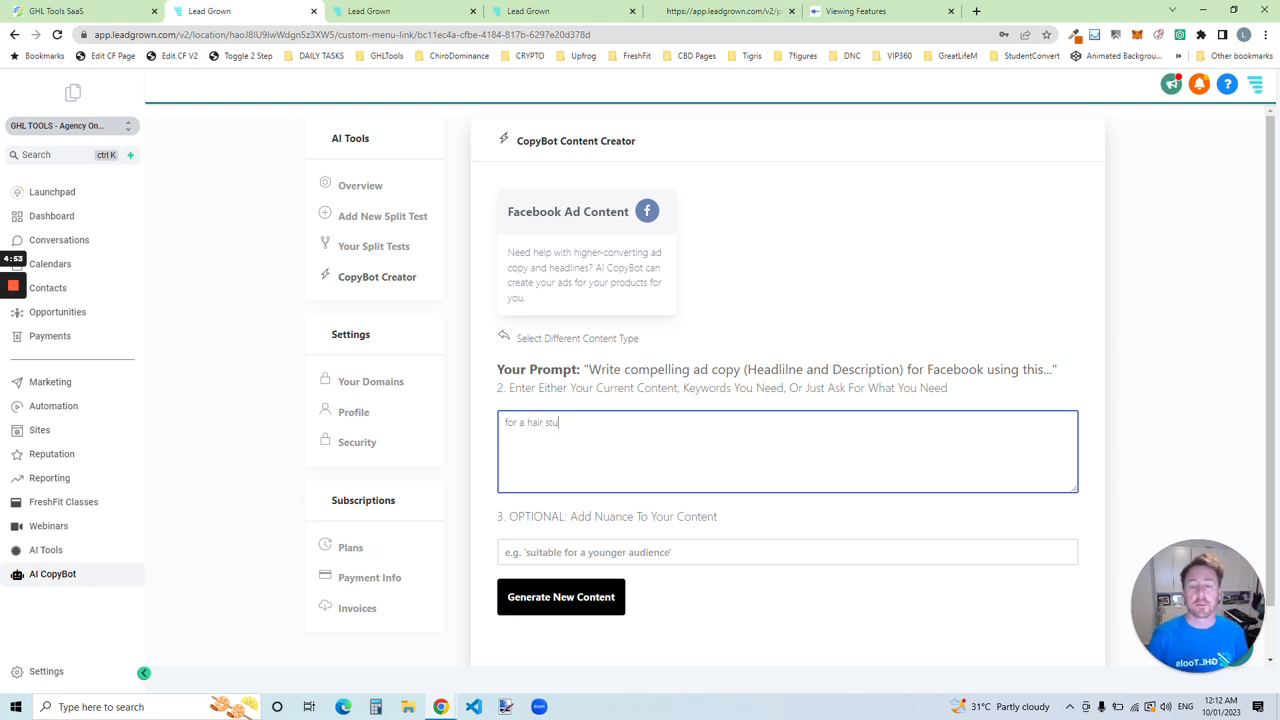
pyautogui.write('dio opening in')
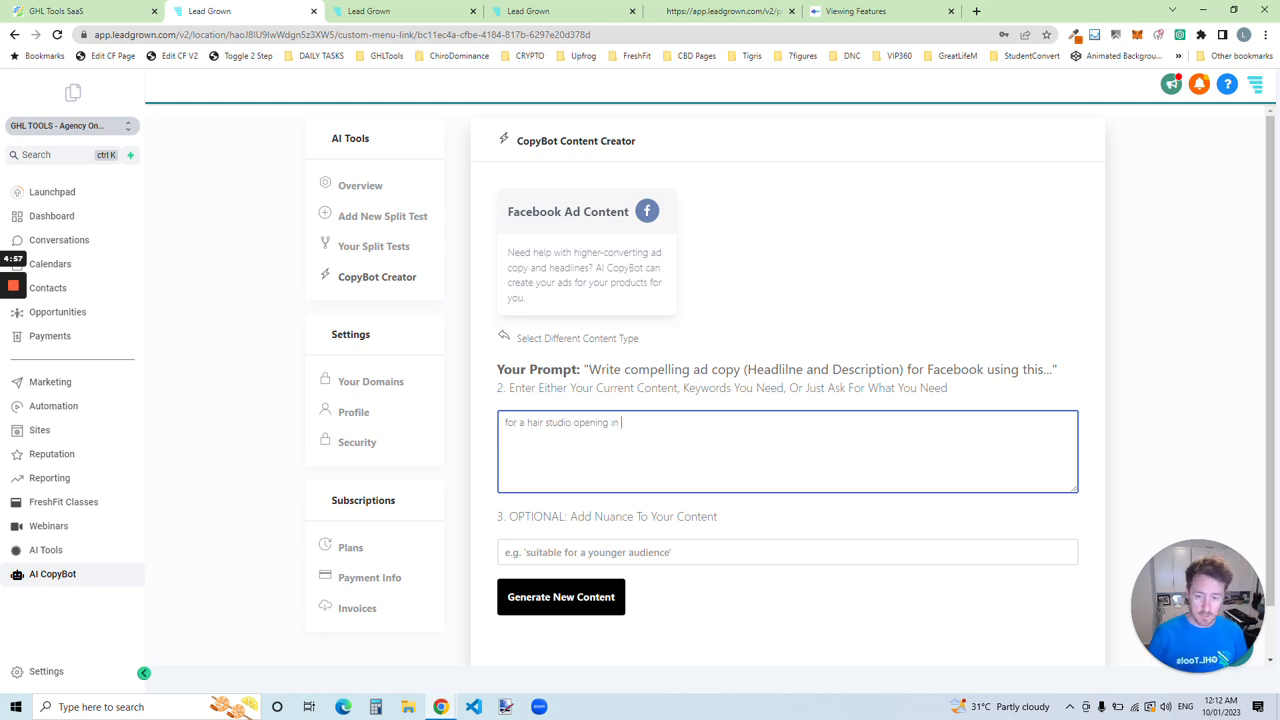
pyautogui.write(' new jersey')
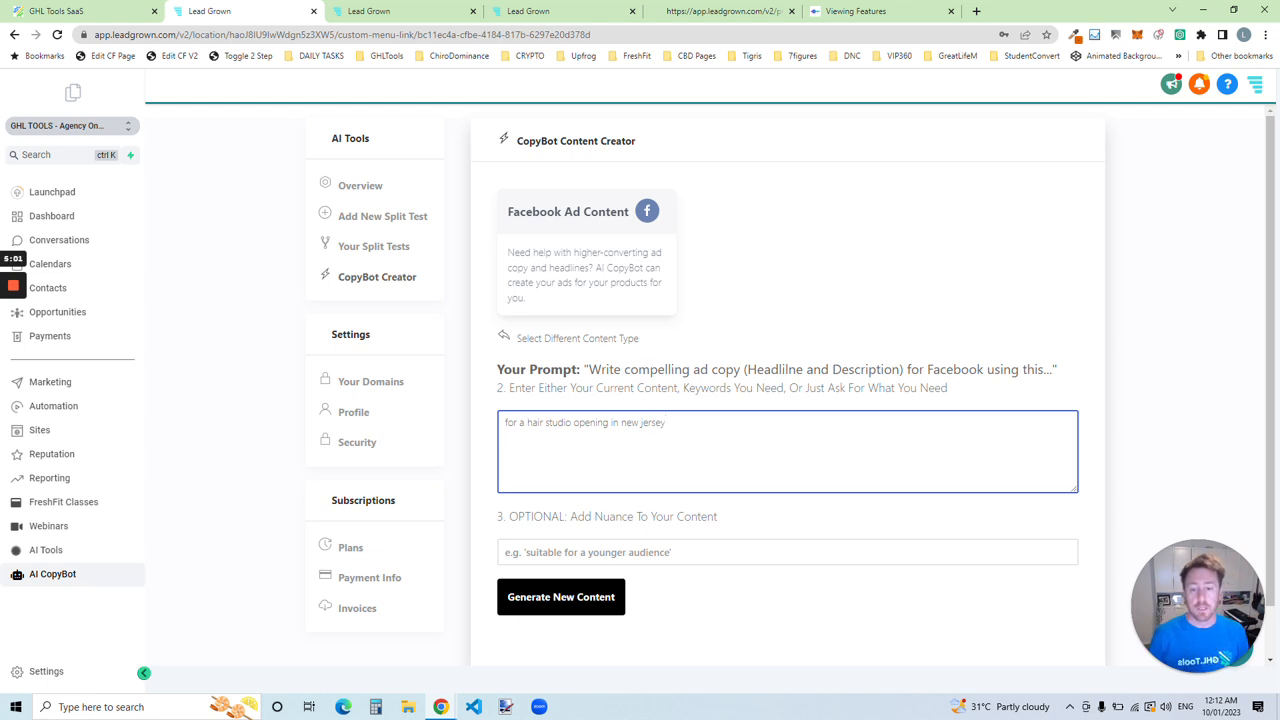
# Step: Add the nuance "urgency need as we open in 48hrs" and generate the Facebook ad content
pyautogui.click(574, 552)
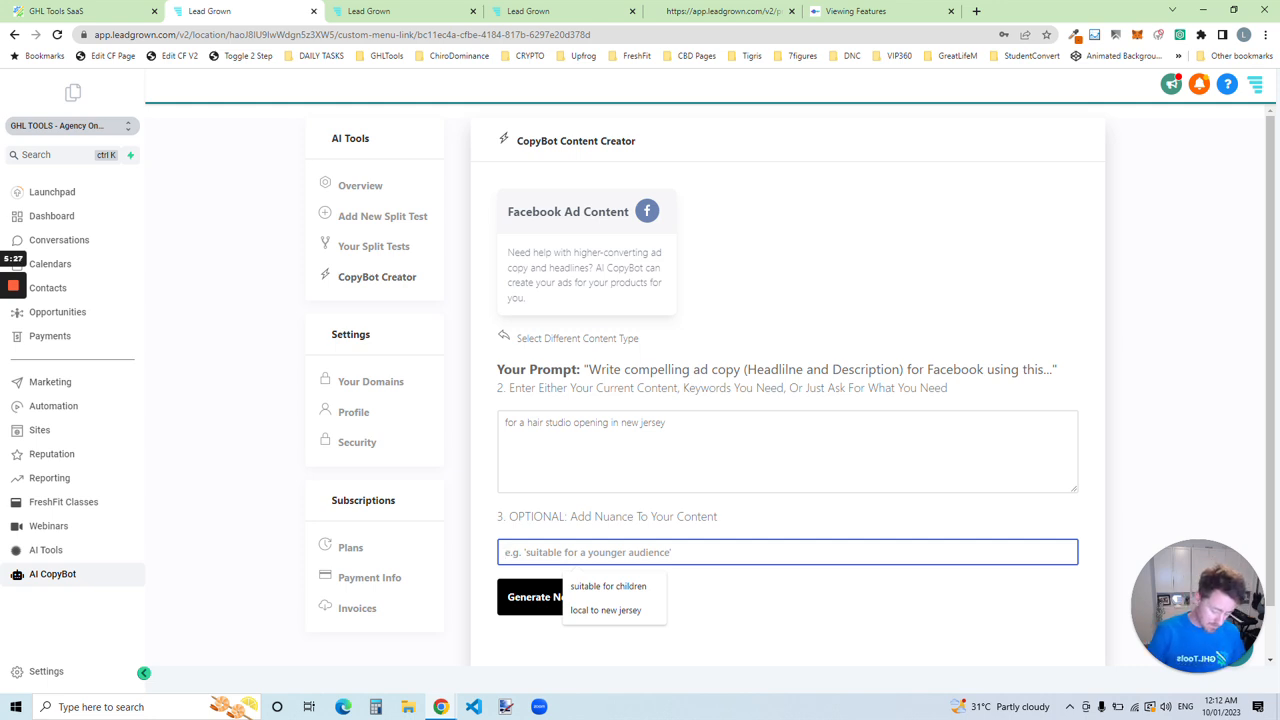
pyautogui.write('urgency')
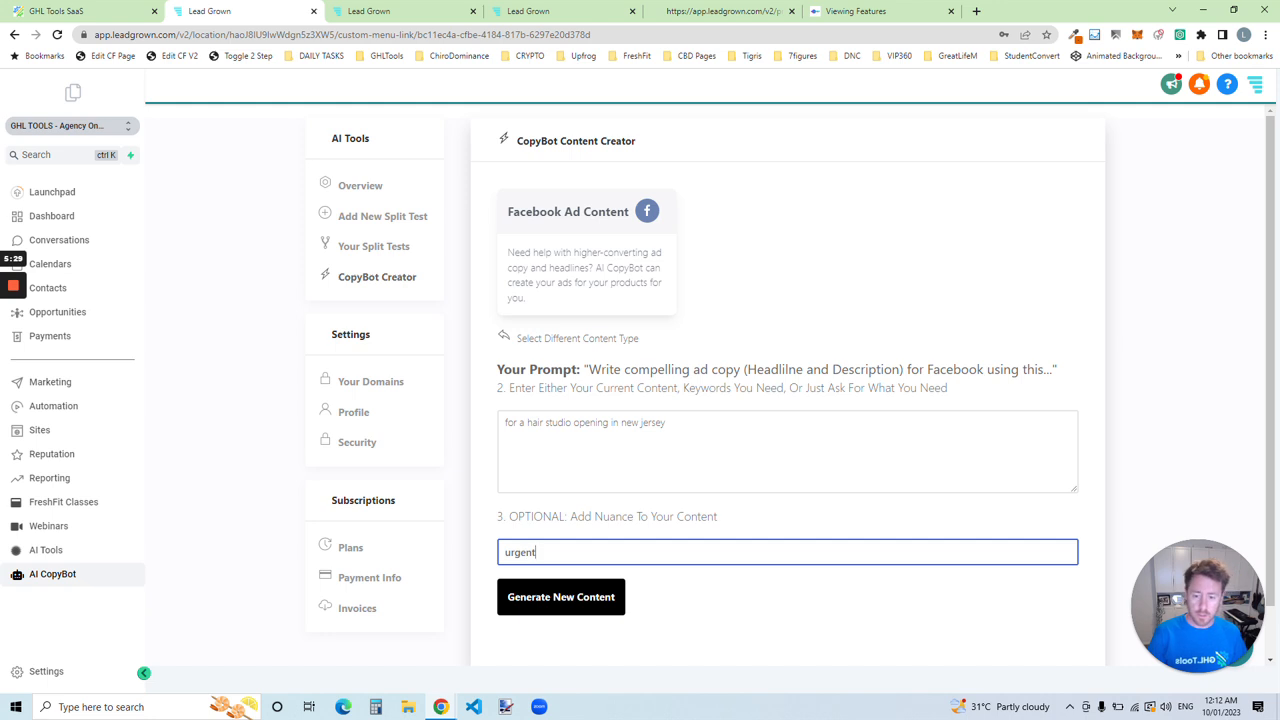
pyautogui.write(' mo')
pyautogui.press('BackSpace')
pyautogui.press('BackSpace')
pyautogui.write('m')
pyautogui.press('BackSpace')
pyautogui.write('ne')
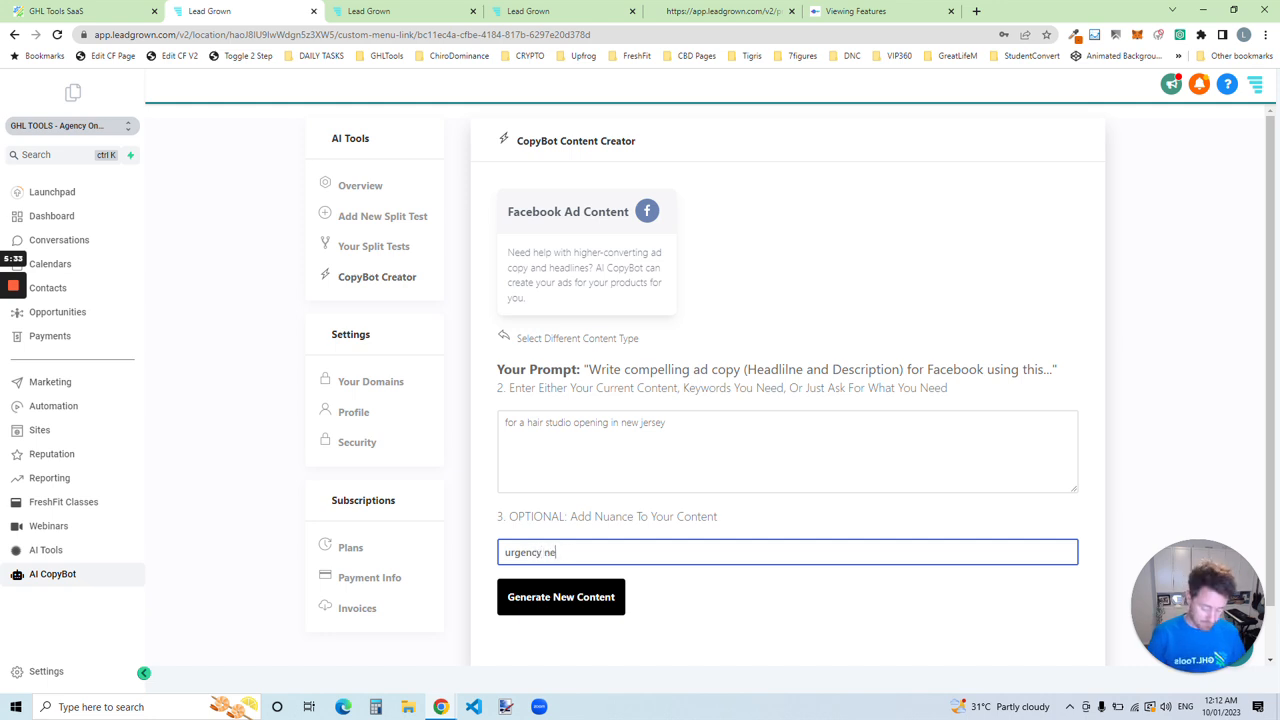
pyautogui.write('ed as we open')
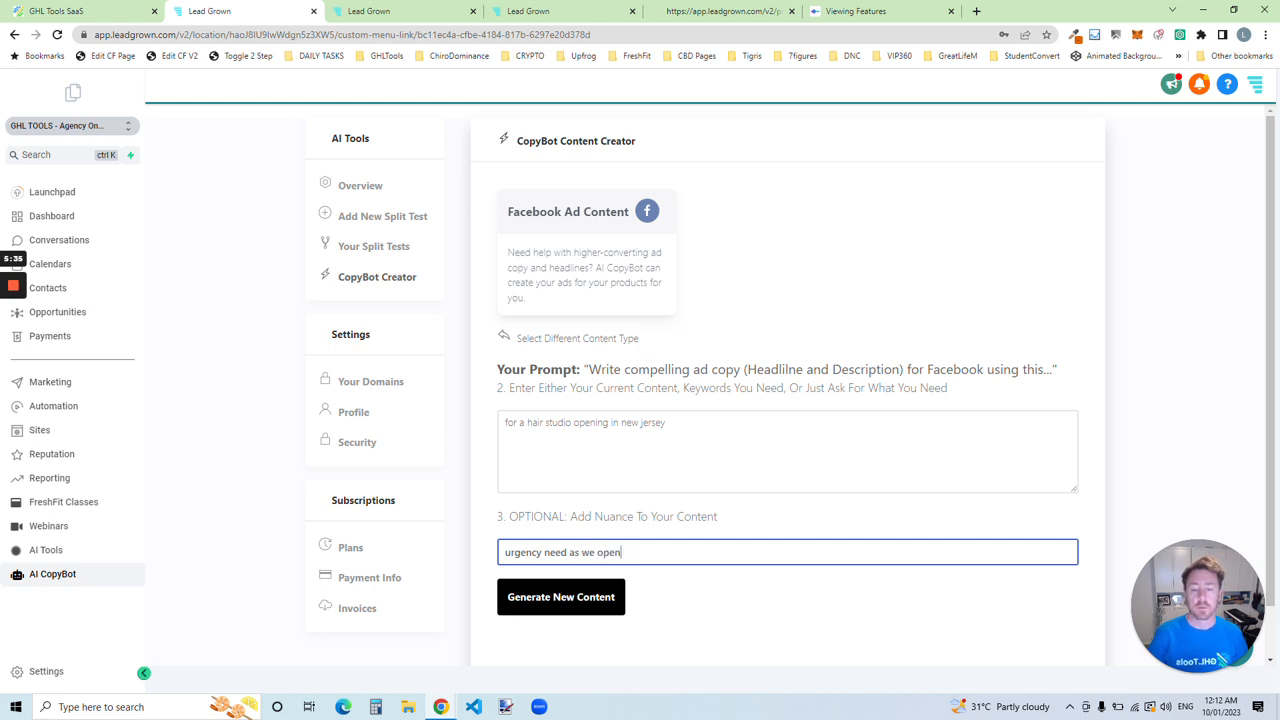
pyautogui.write(' in 48hrs')
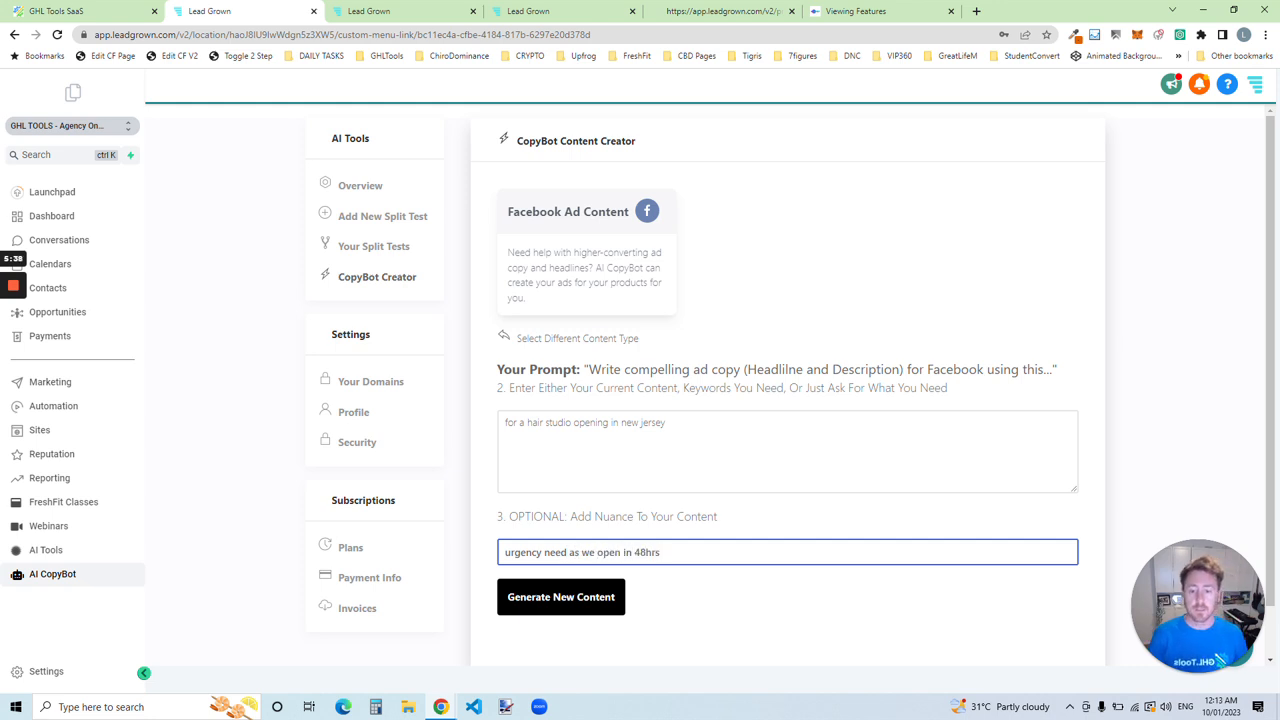
pyautogui.click(580, 609)
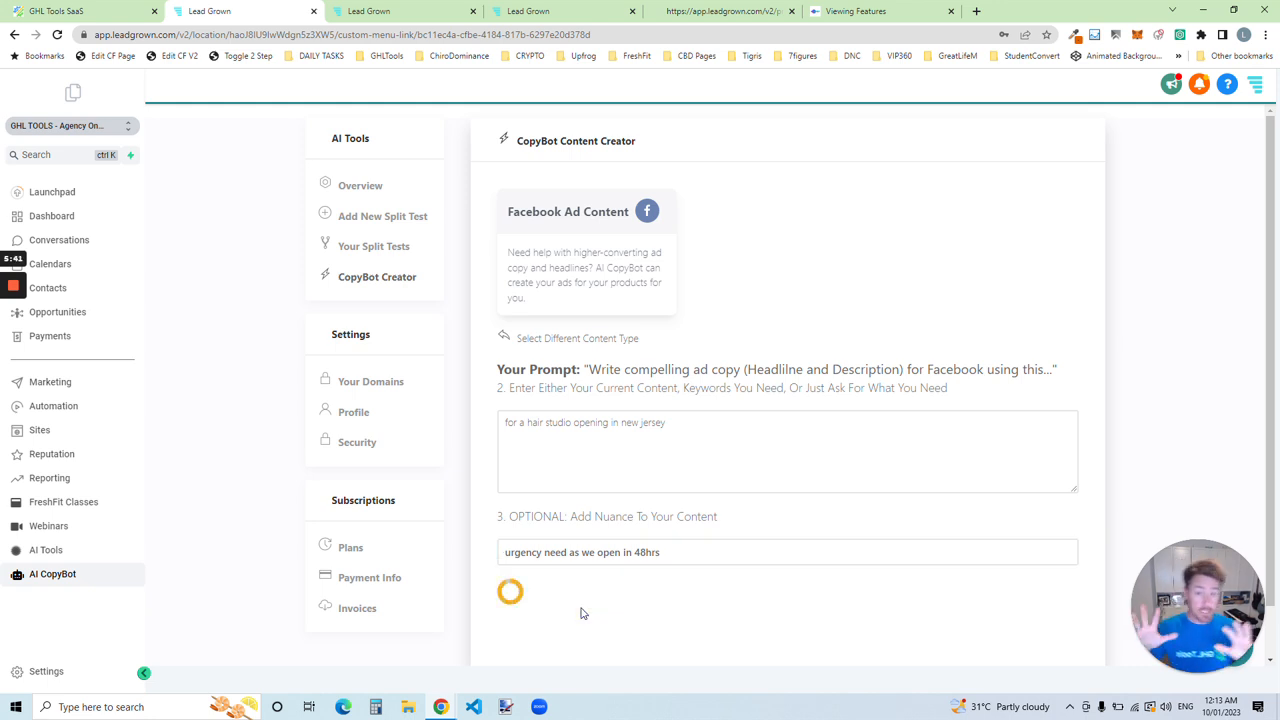
pyautogui.scroll(-2, 709, 386)
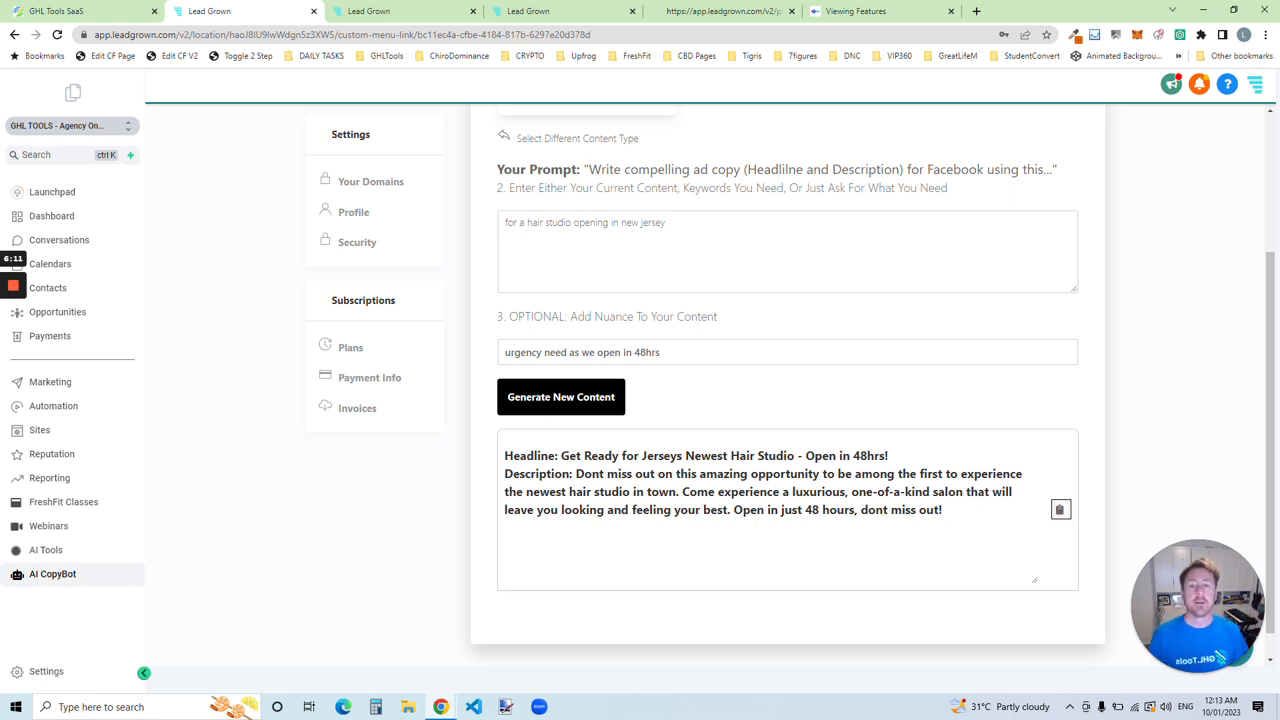
# Step: Switch the content type to Instagram Video Captions and review its prompt form
pyautogui.scroll(2, 826, 346)
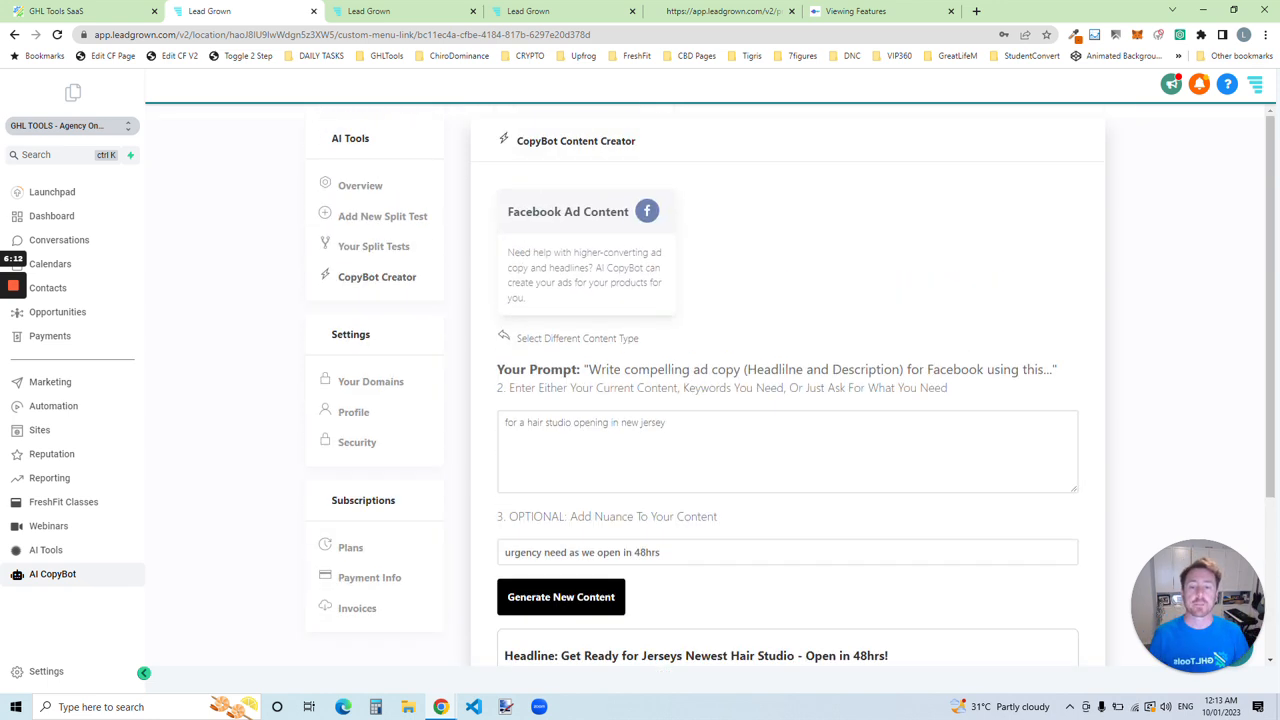
pyautogui.click(571, 340)
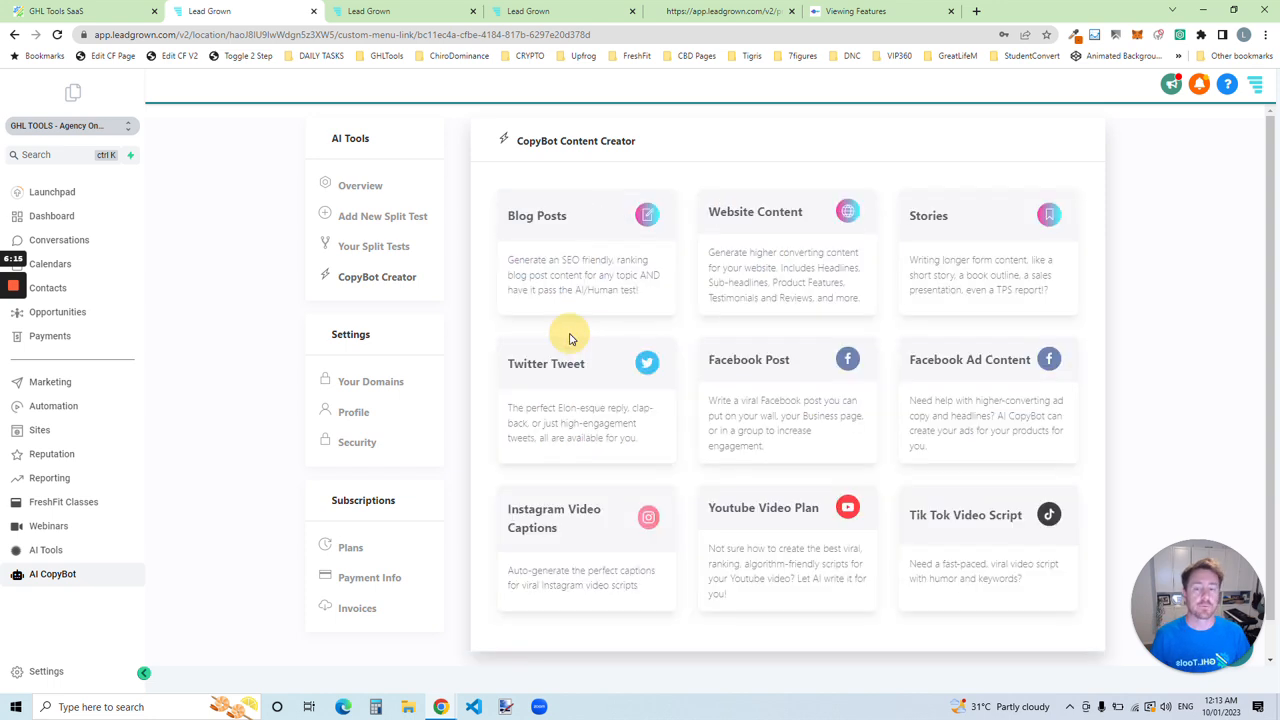
pyautogui.click(594, 540)
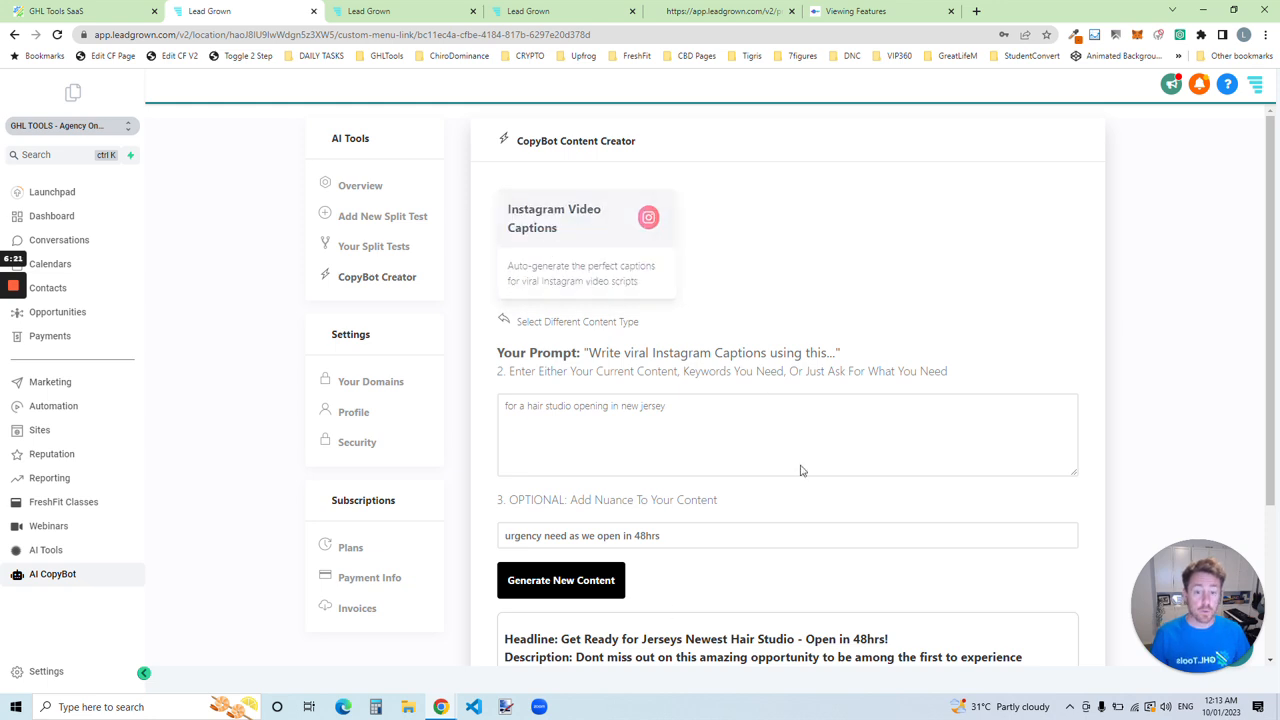
pyautogui.scroll(-2, 629, 559)
pyautogui.scroll(2, 629, 559)
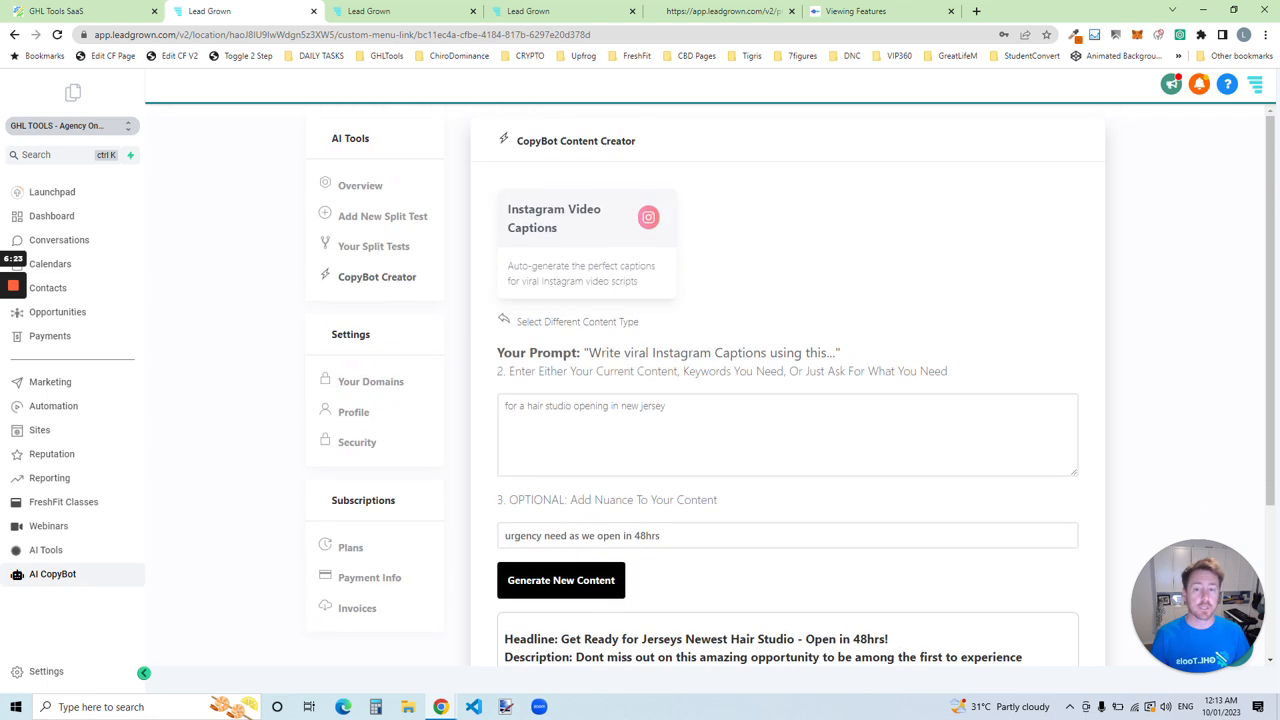
# Step: Switch to the Website Content creator and generate a Website Headline from the existing request and nuance
pyautogui.click(550, 318)
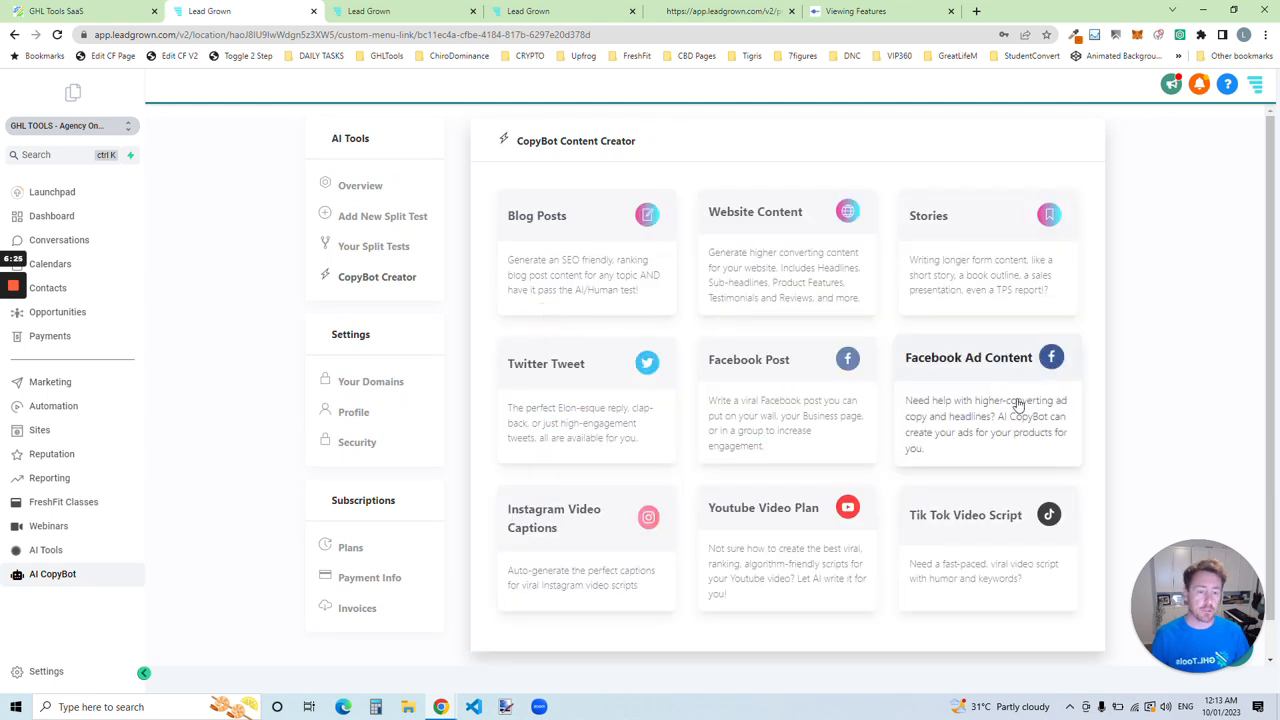
pyautogui.click(786, 256)
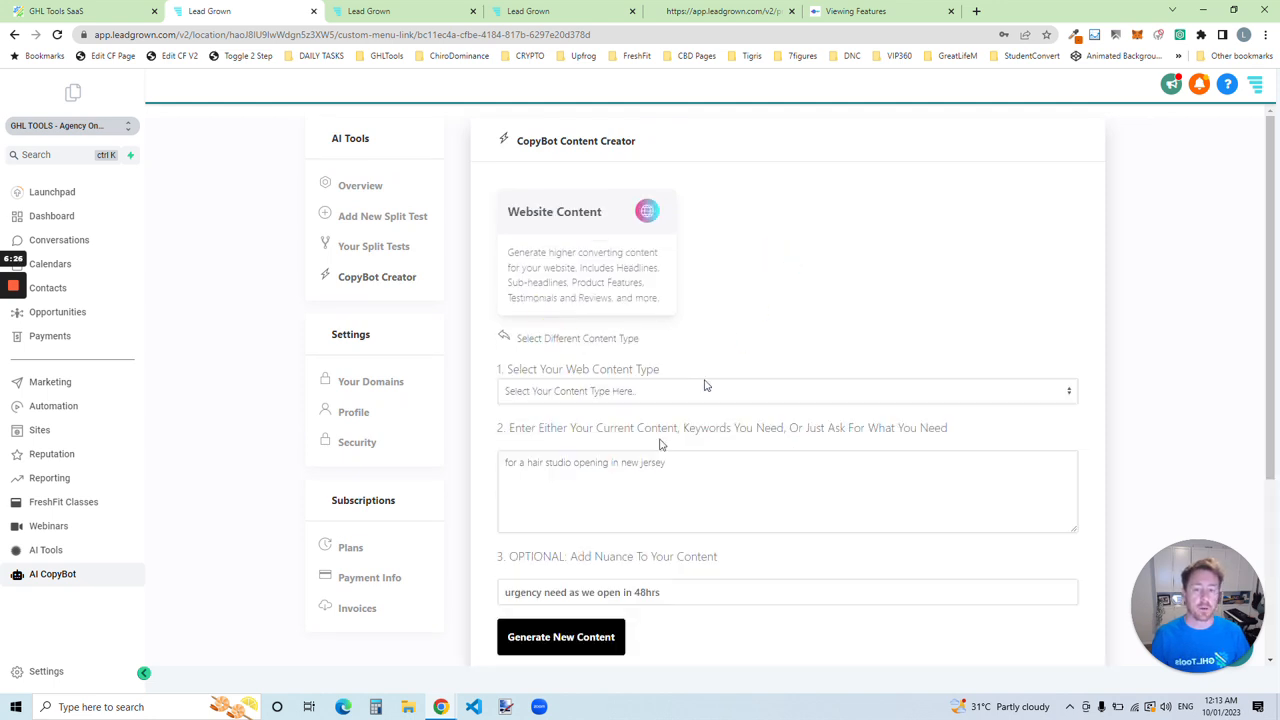
pyautogui.click(636, 397)
pyautogui.click(600, 426)
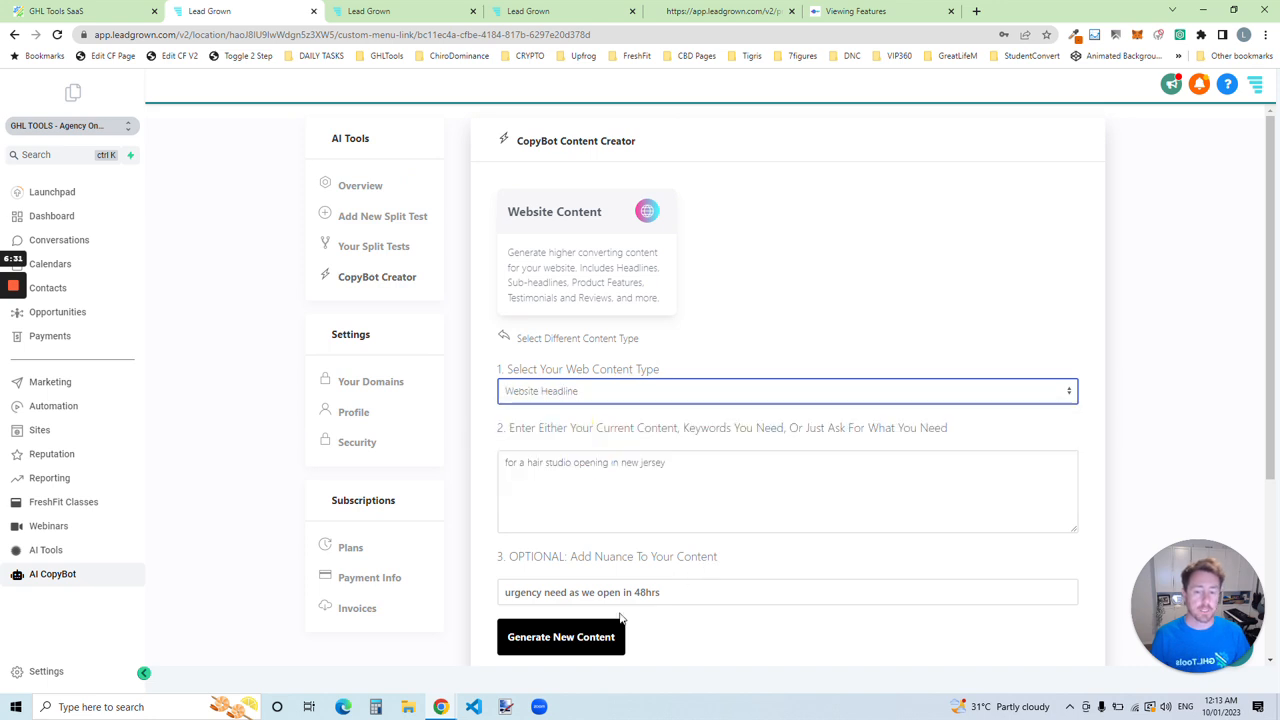
pyautogui.click(588, 640)
pyautogui.scroll(-2, 766, 371)
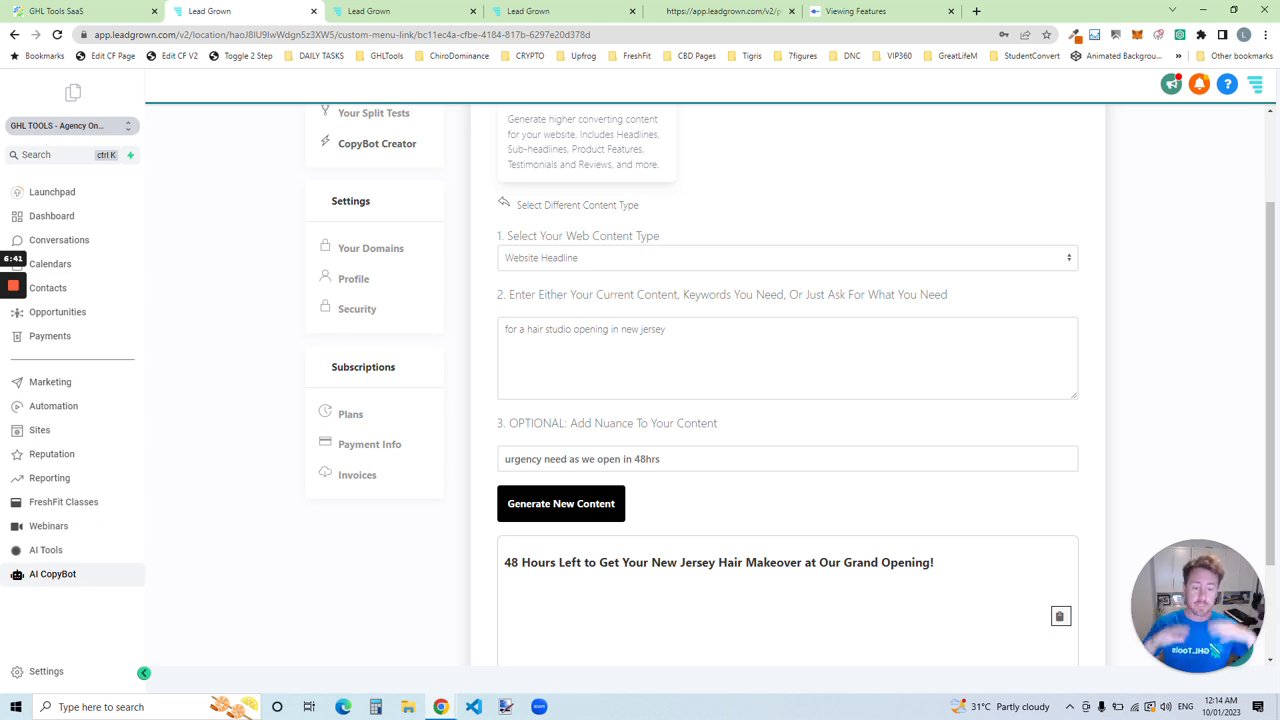
# Step: Try the Testimonial / Review and Social Post options as the web content type
pyautogui.click(598, 258)
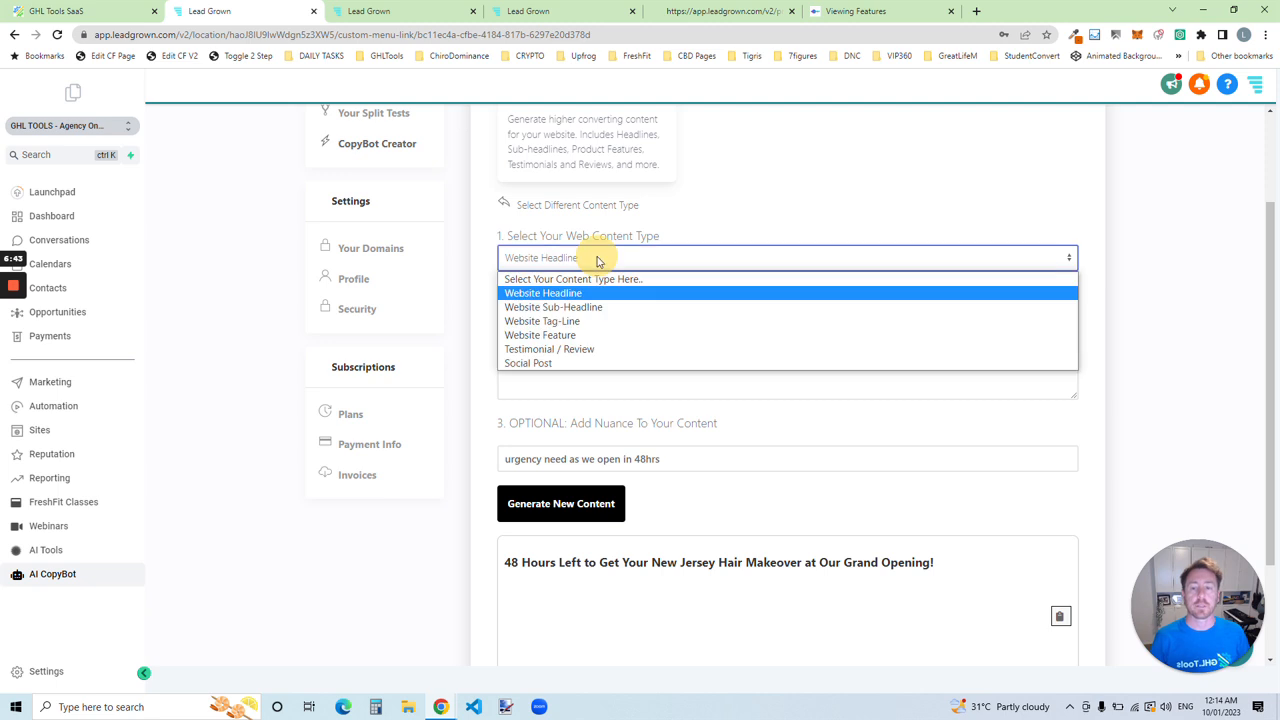
pyautogui.click(561, 349)
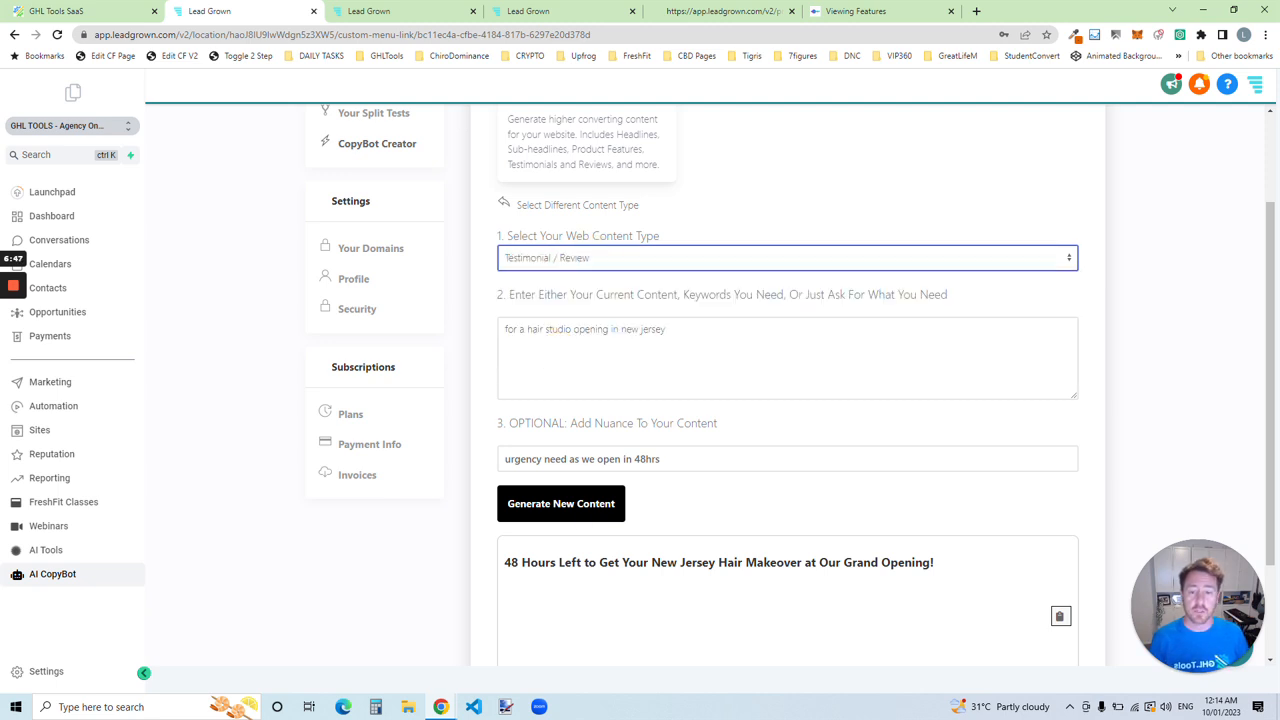
pyautogui.click(565, 258)
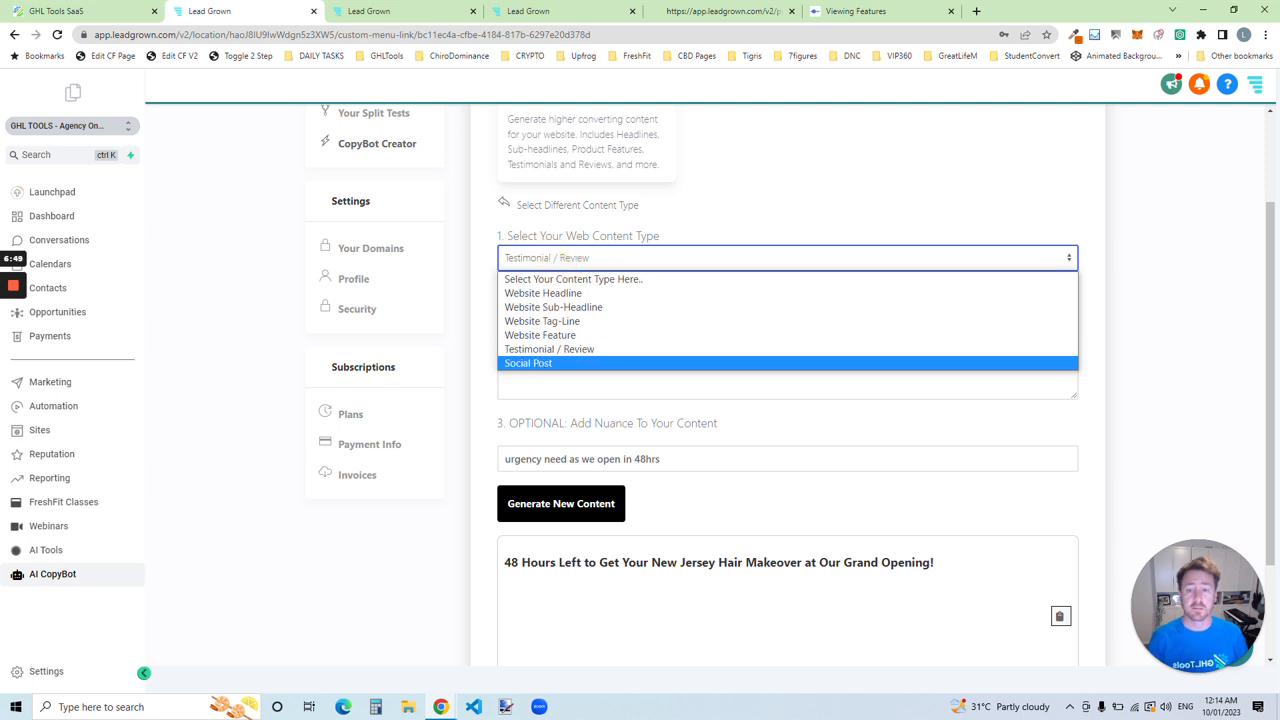
pyautogui.click(531, 371)
# Step: View the Facebook Post creator from the content type selection, and return to the selection
pyautogui.click(520, 208)
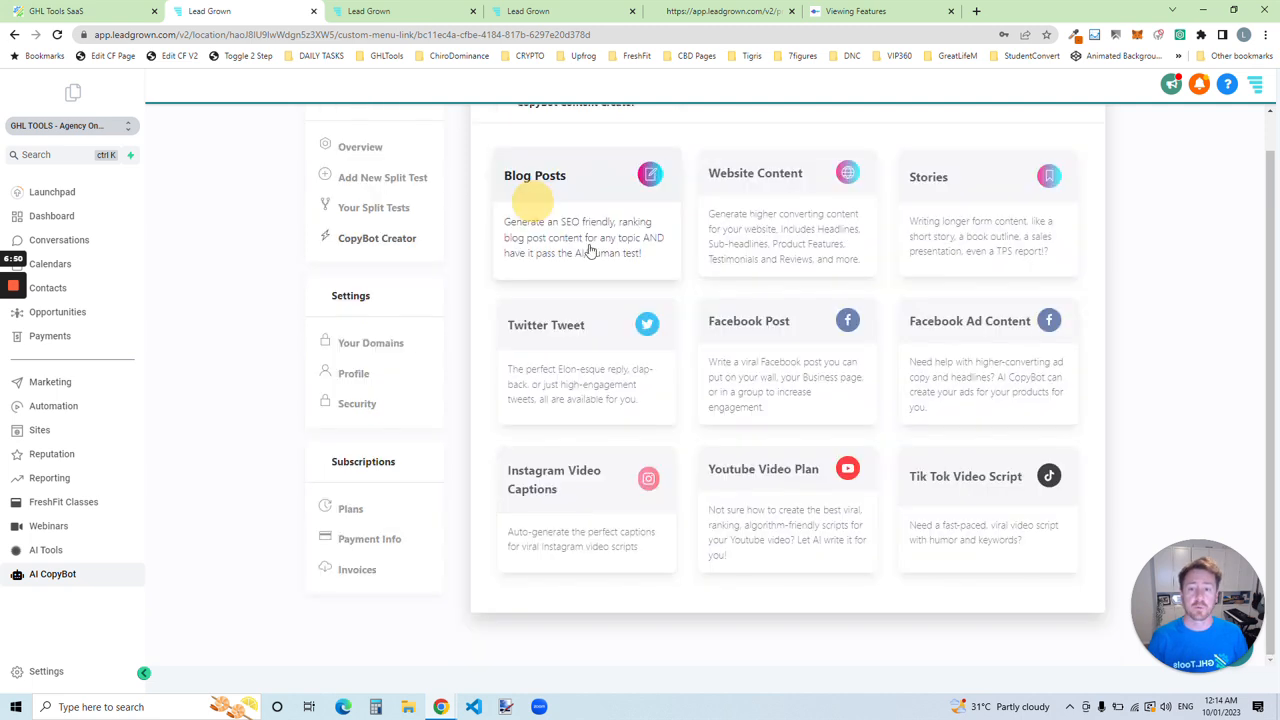
pyautogui.click(766, 366)
pyautogui.click(545, 206)
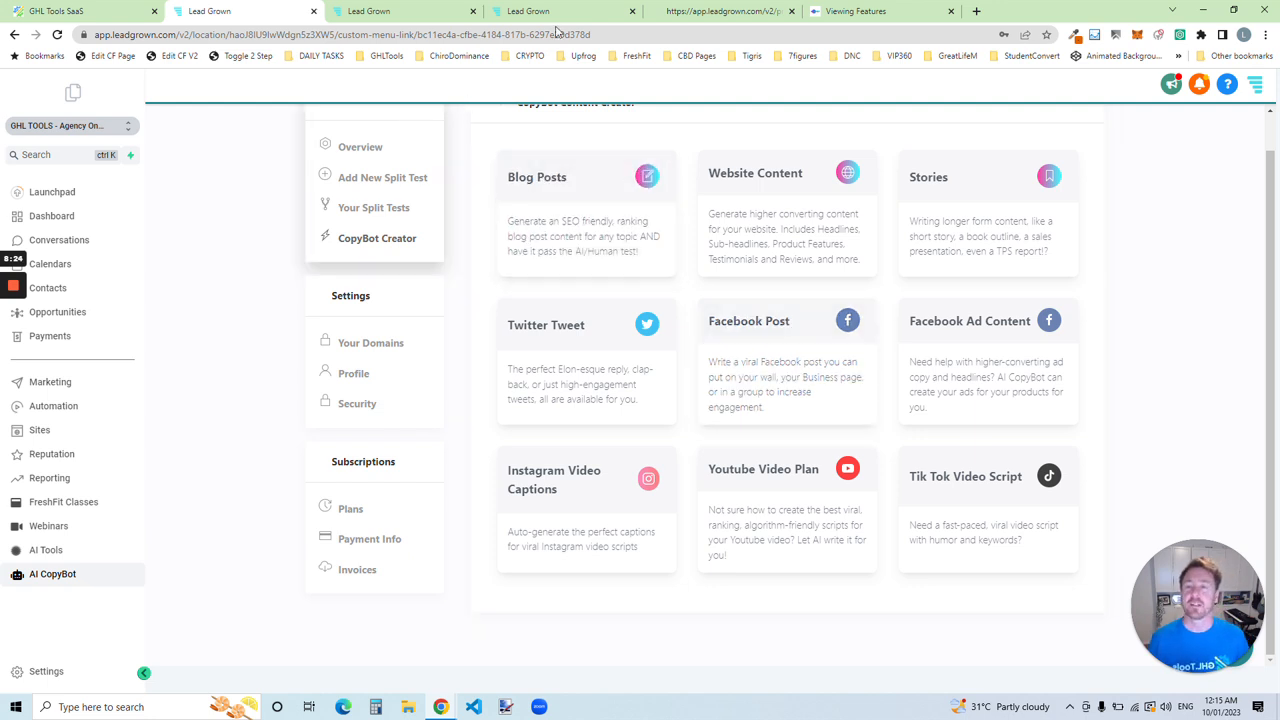
# Step: Bring up the Add New Split Test form in AI Tools
pyautogui.click(433, 7)
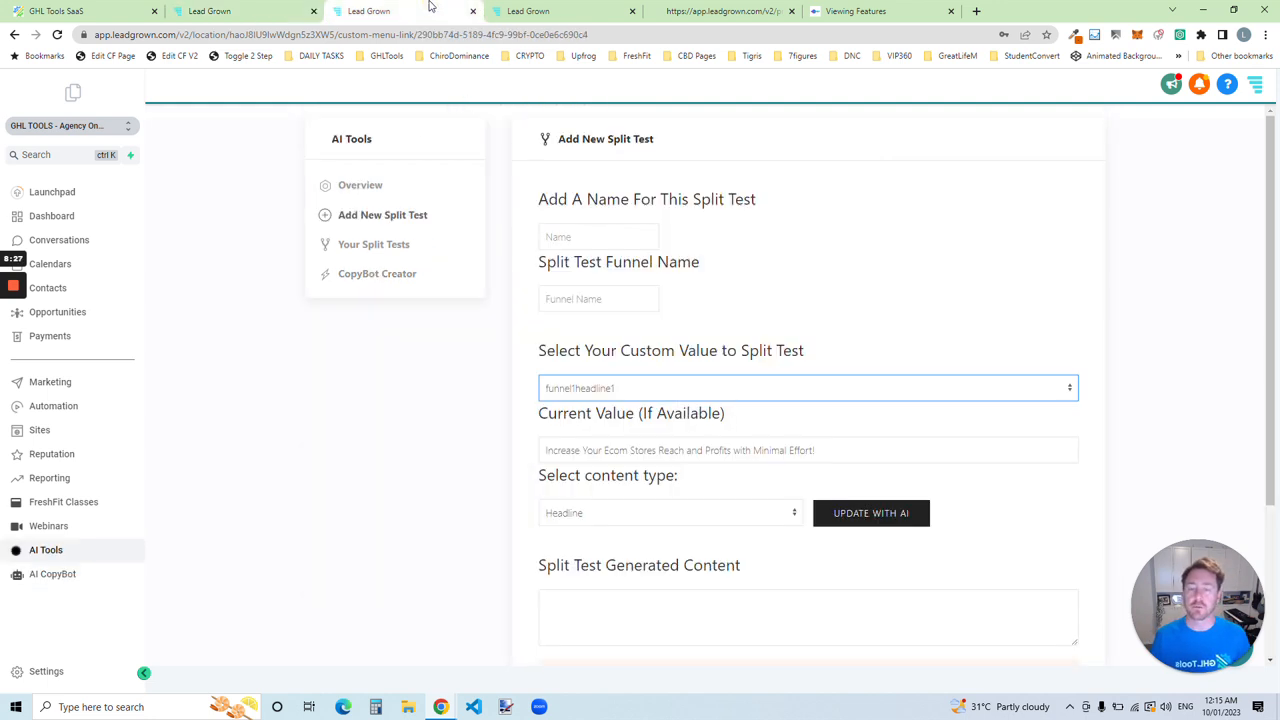
pyautogui.click(258, 8)
pyautogui.click(371, 8)
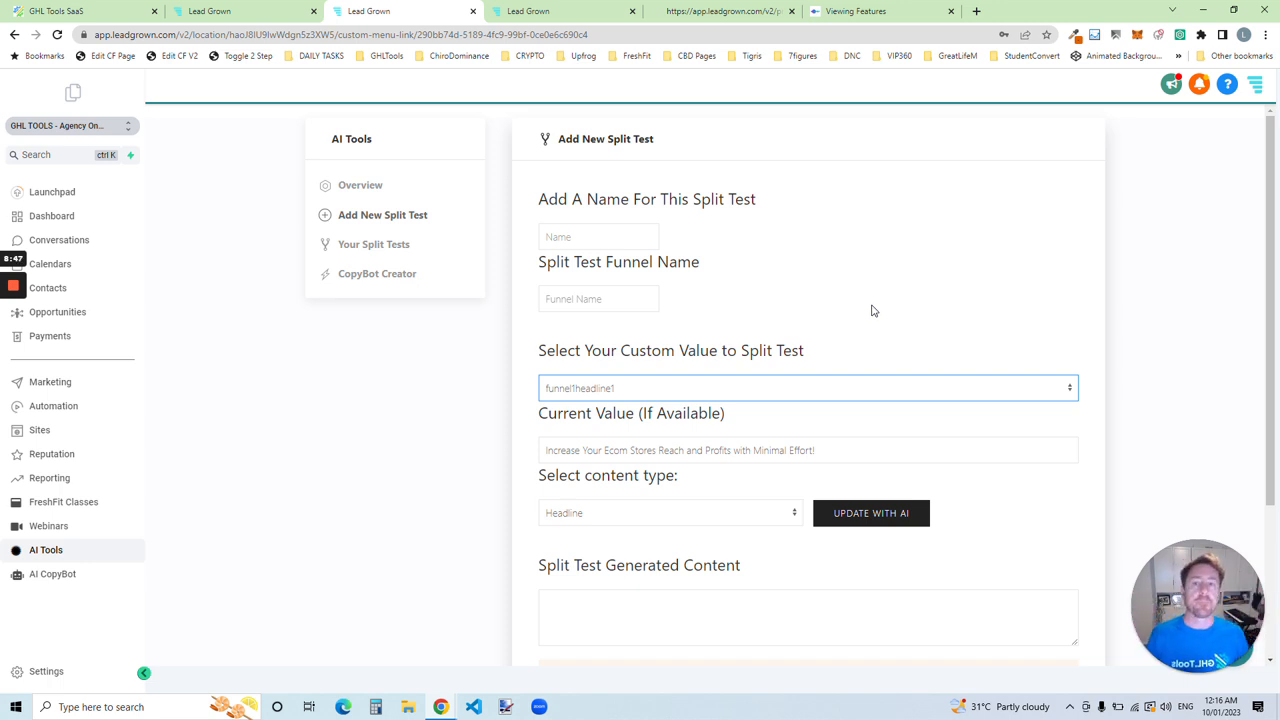
# Step: Open the funnel page preview and examine the hero section's pre-headline, headline and sub-headline
pyautogui.click(715, 11)
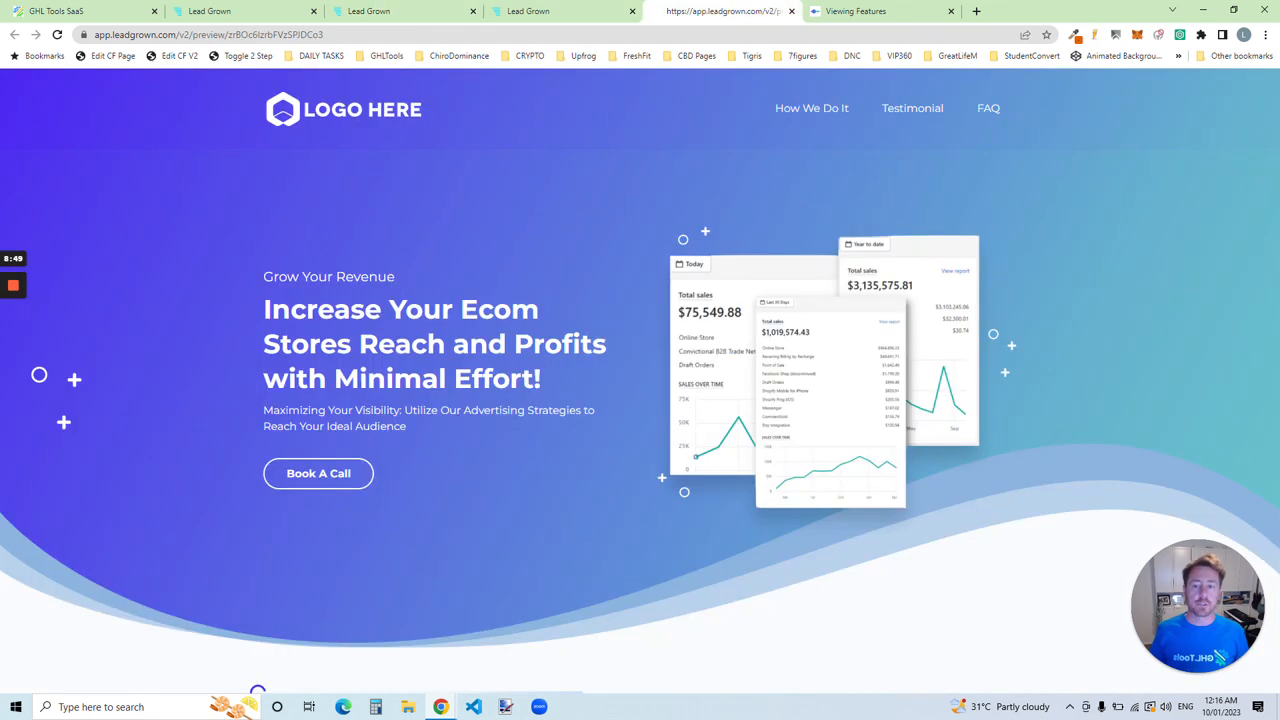
pyautogui.moveTo(264, 303); pyautogui.dragTo(512, 343)
pyautogui.moveTo(355, 410); pyautogui.dragTo(407, 427)
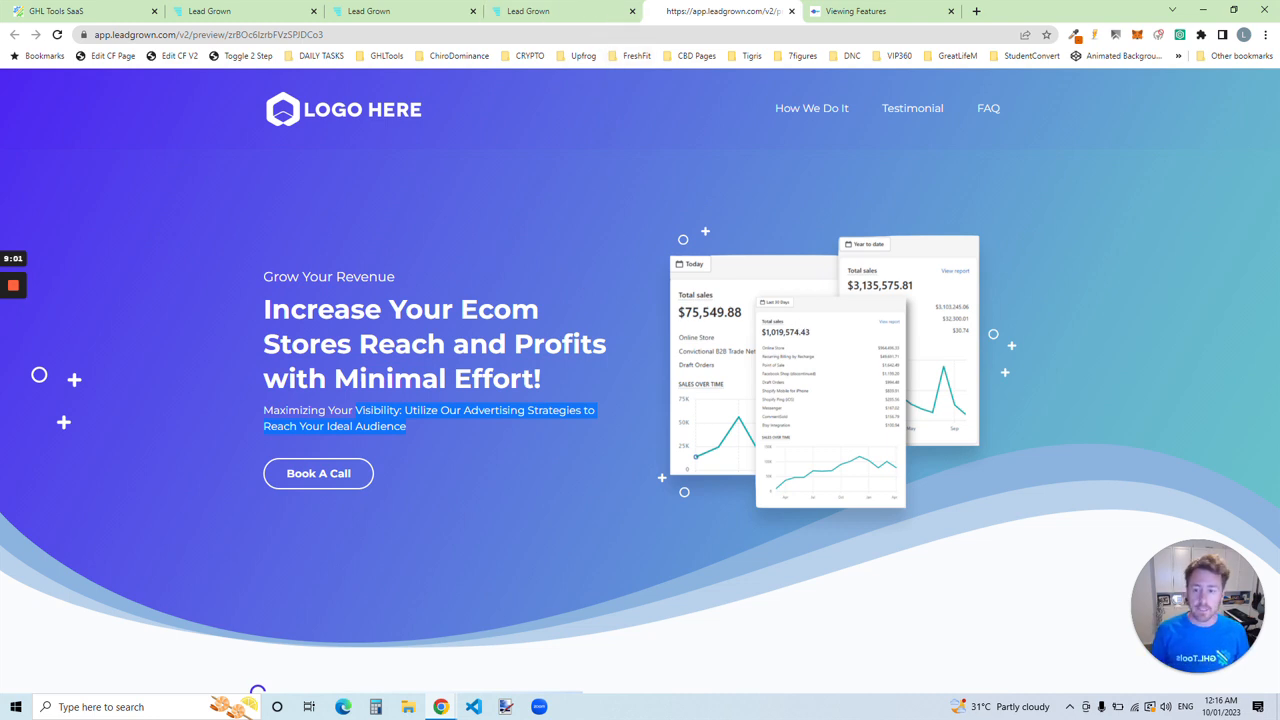
pyautogui.click(267, 276)
pyautogui.moveTo(267, 276); pyautogui.dragTo(394, 276)
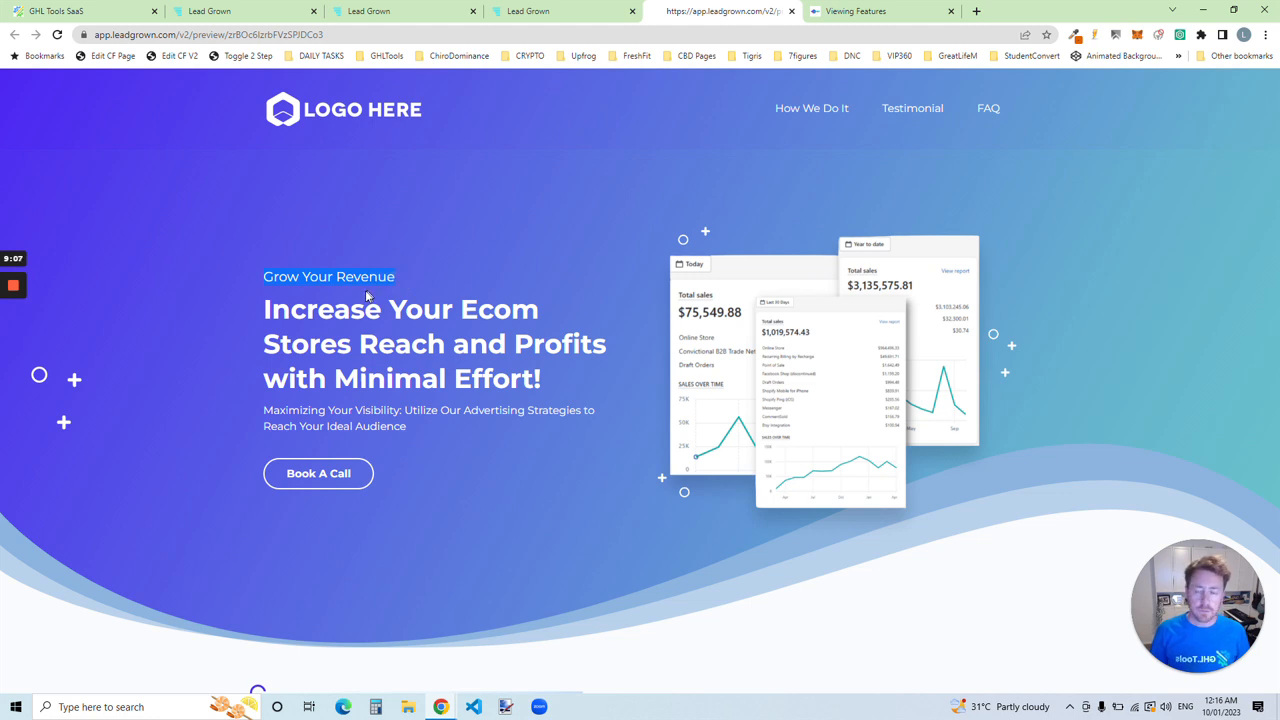
pyautogui.moveTo(265, 310); pyautogui.dragTo(530, 380)
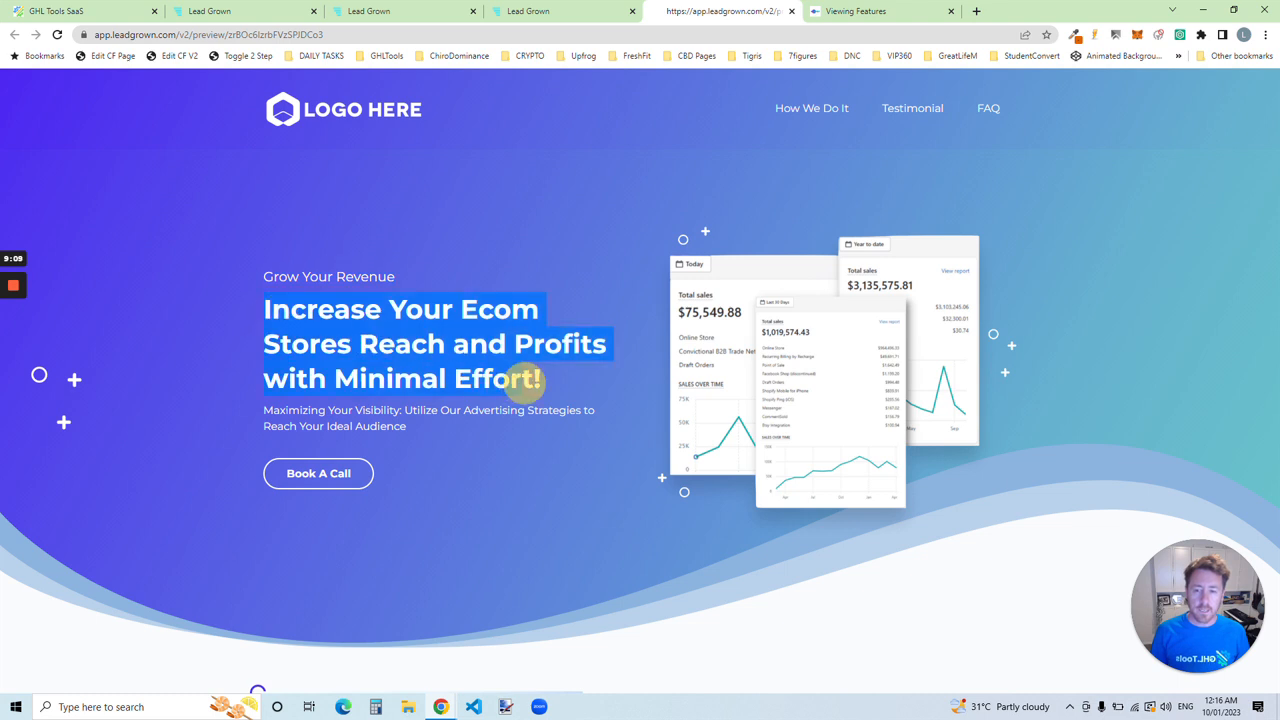
pyautogui.moveTo(265, 410); pyautogui.dragTo(430, 435)
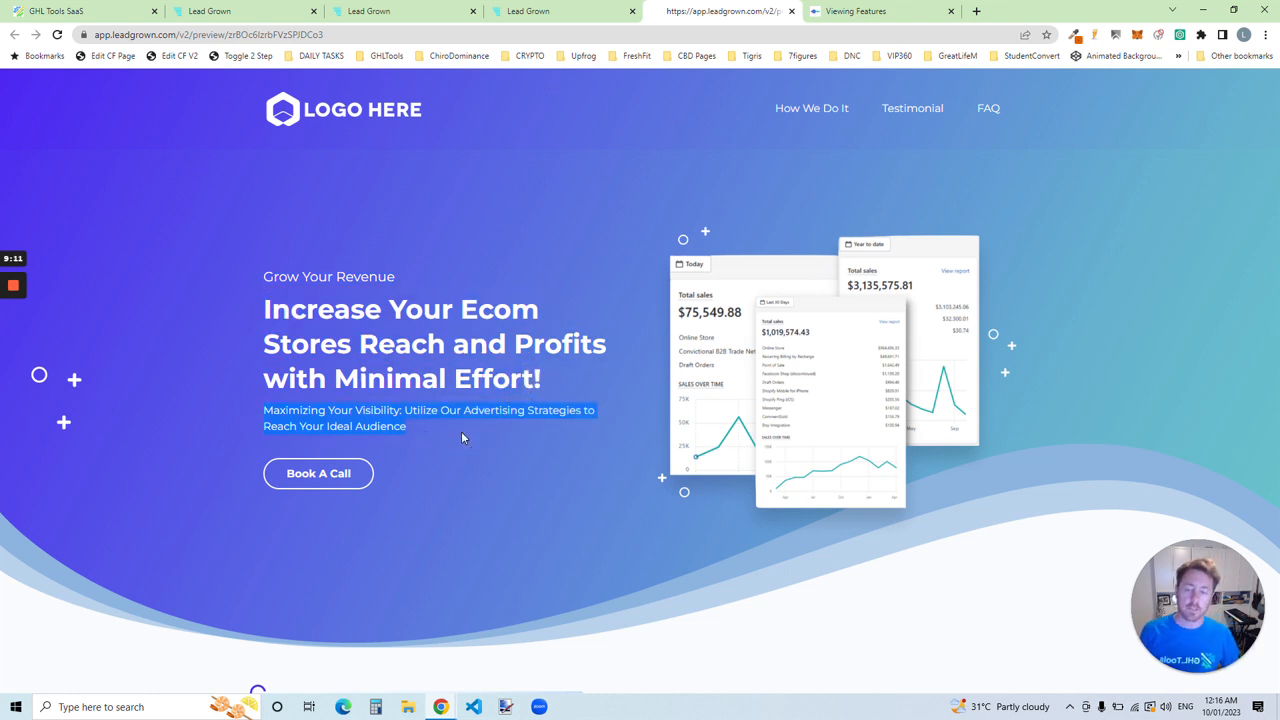
pyautogui.click(360, 295)
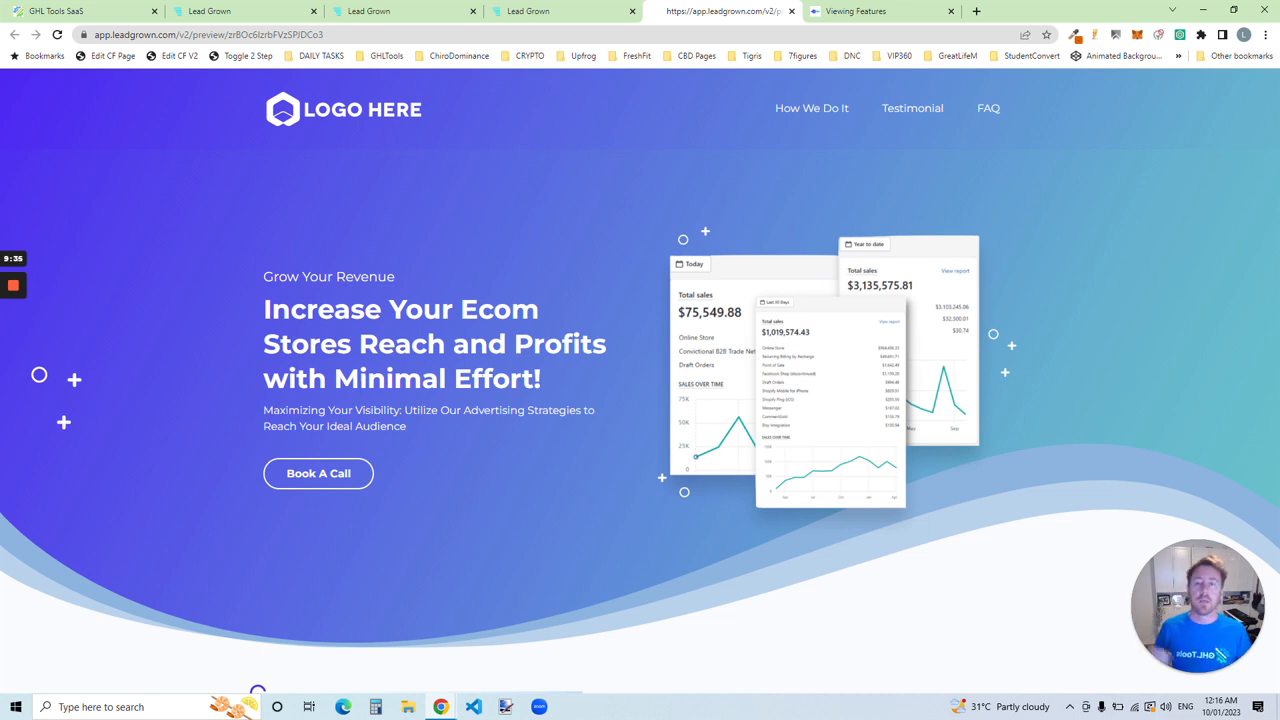
# Step: In the Add New Split Test form, name the split test "new headline for client x" and the funnel "saas funnel awesome 2"
pyautogui.click(390, 11)
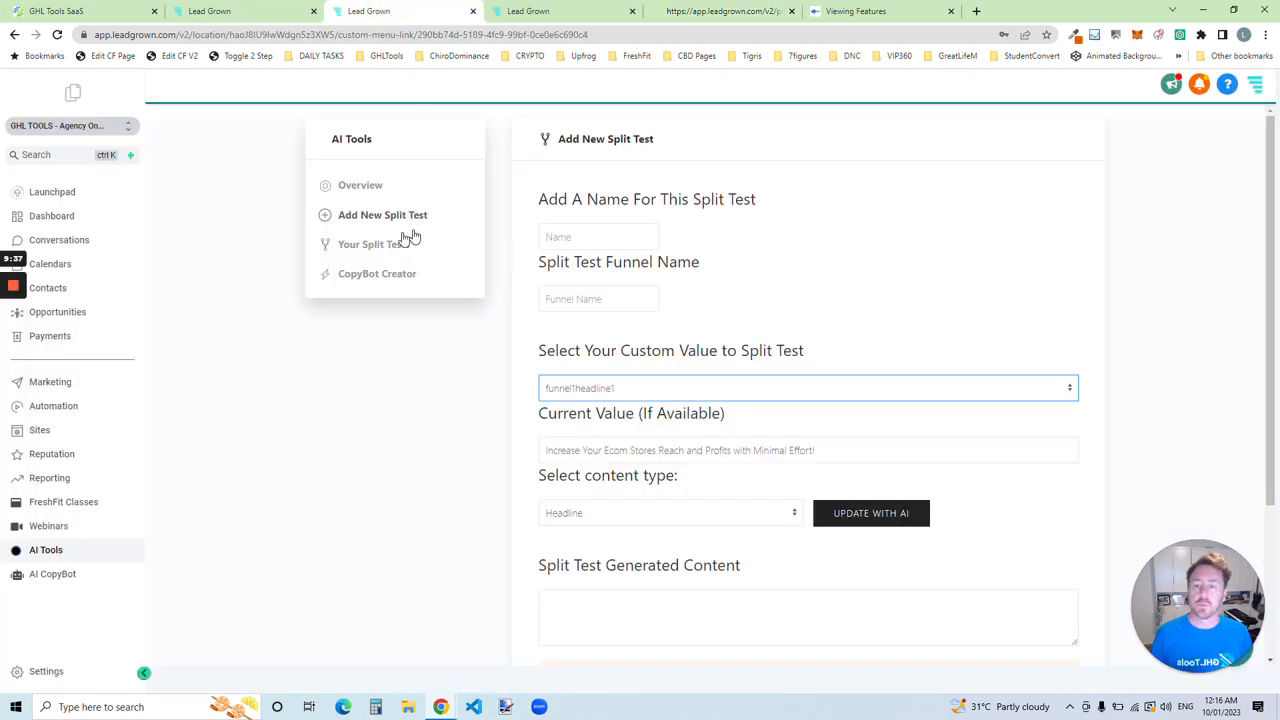
pyautogui.click(581, 236)
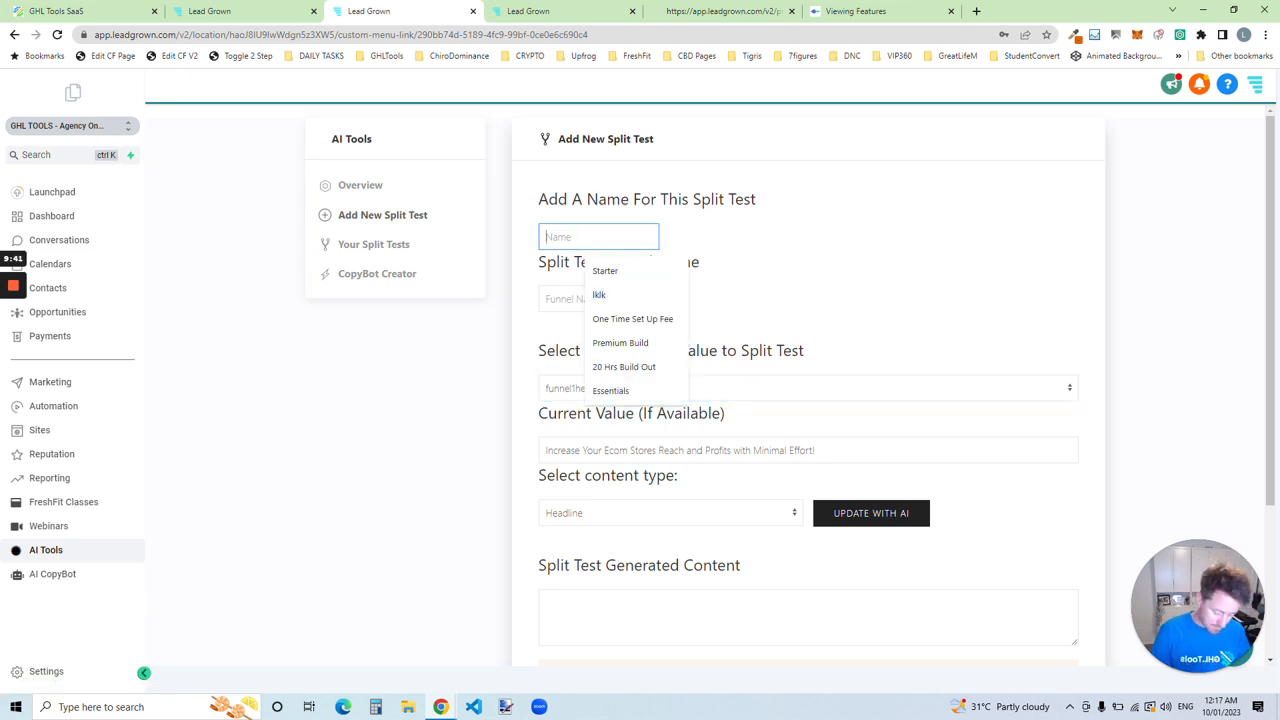
pyautogui.write('new headline for')
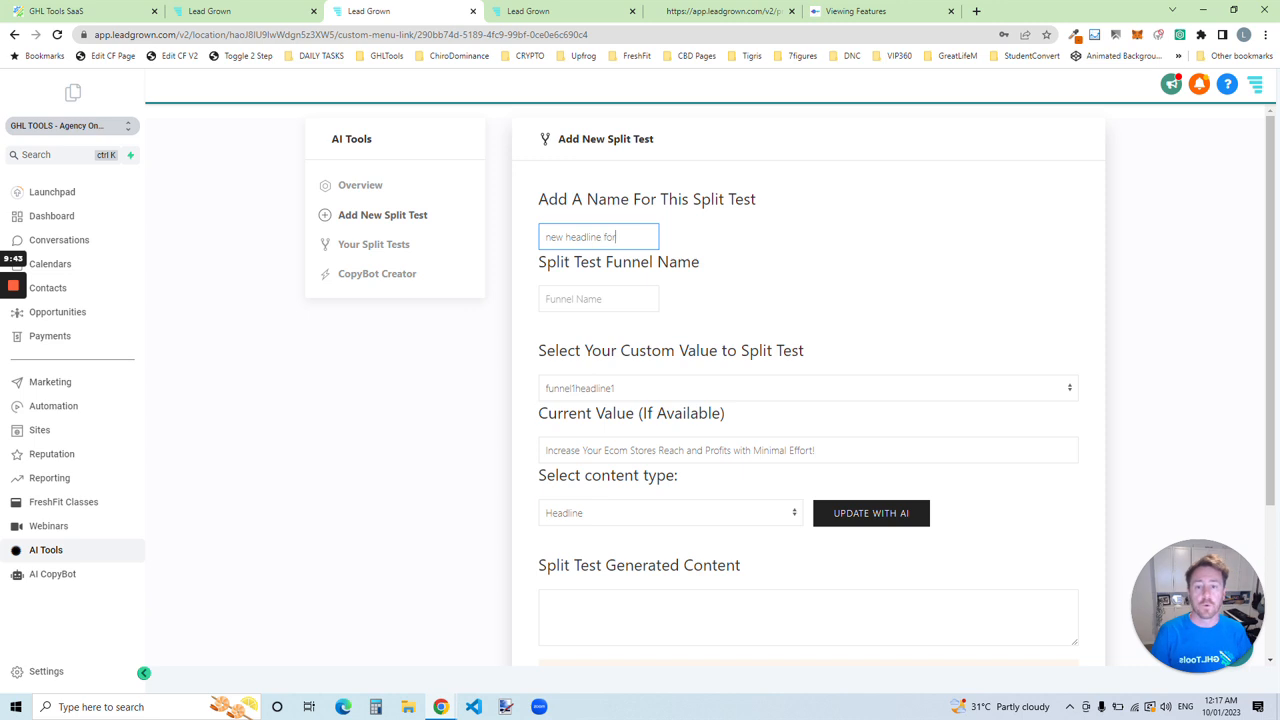
pyautogui.write(' client x')
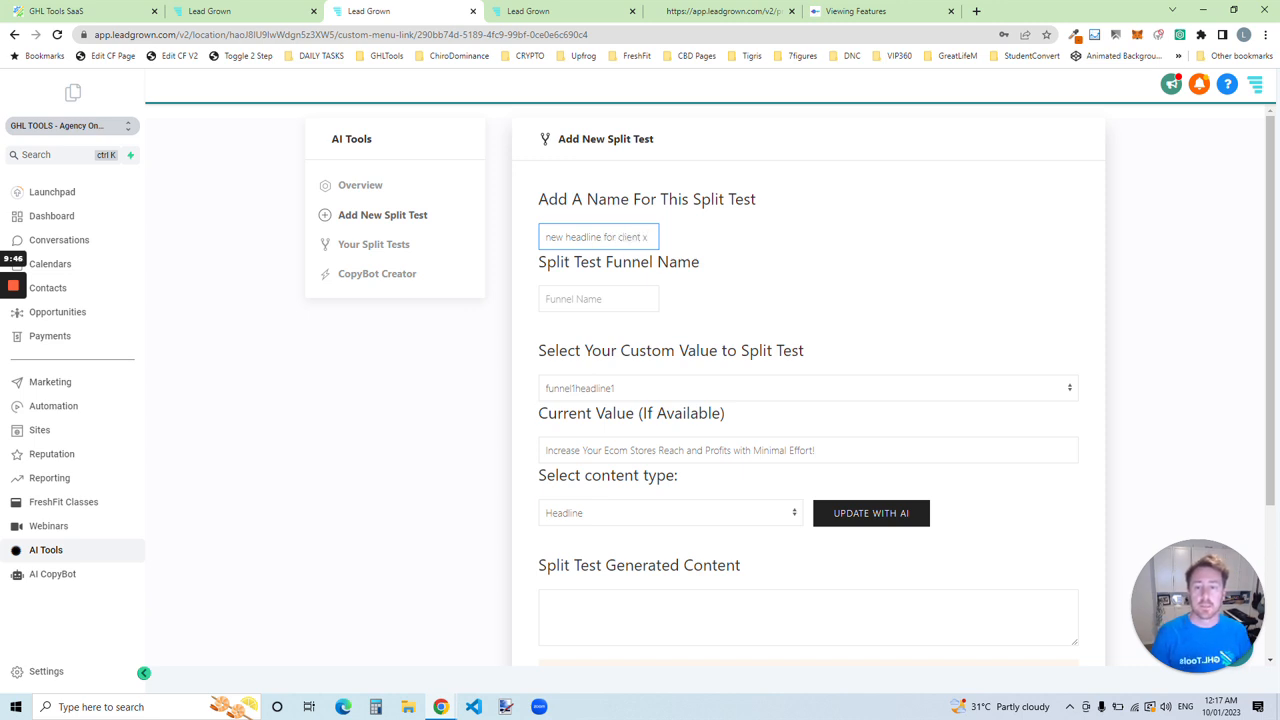
pyautogui.click(580, 298)
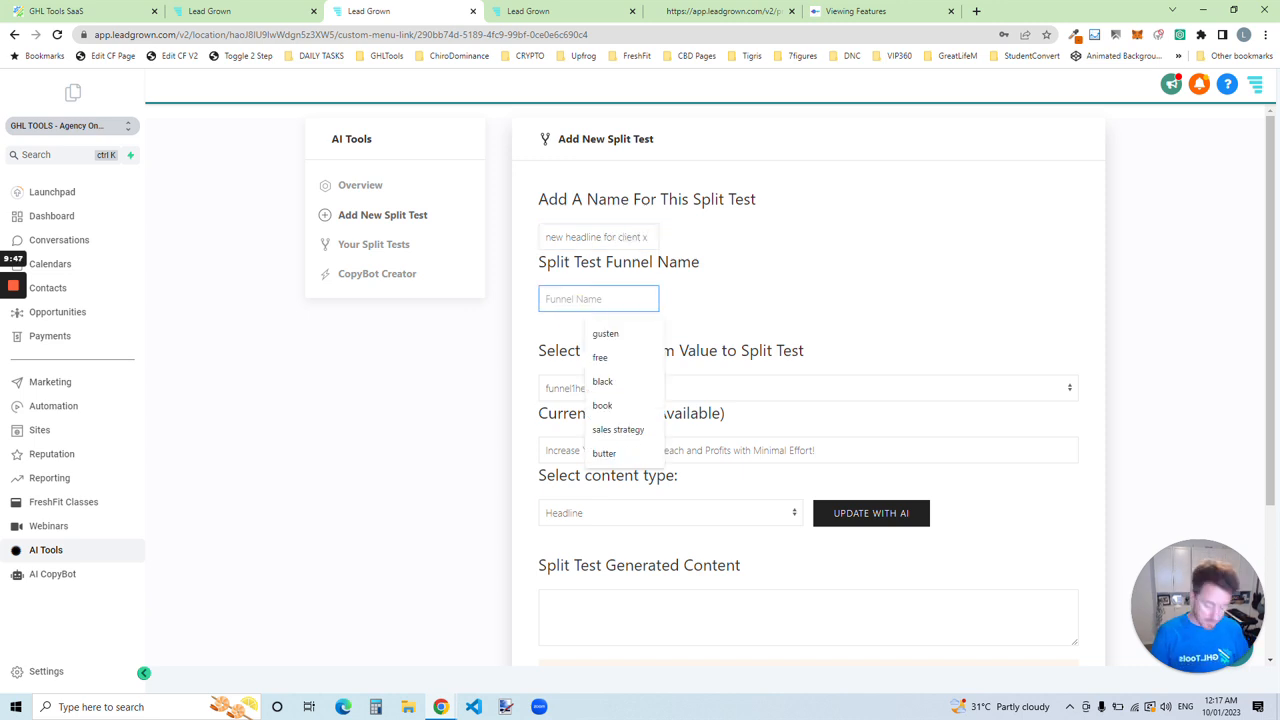
pyautogui.write('saas funn')
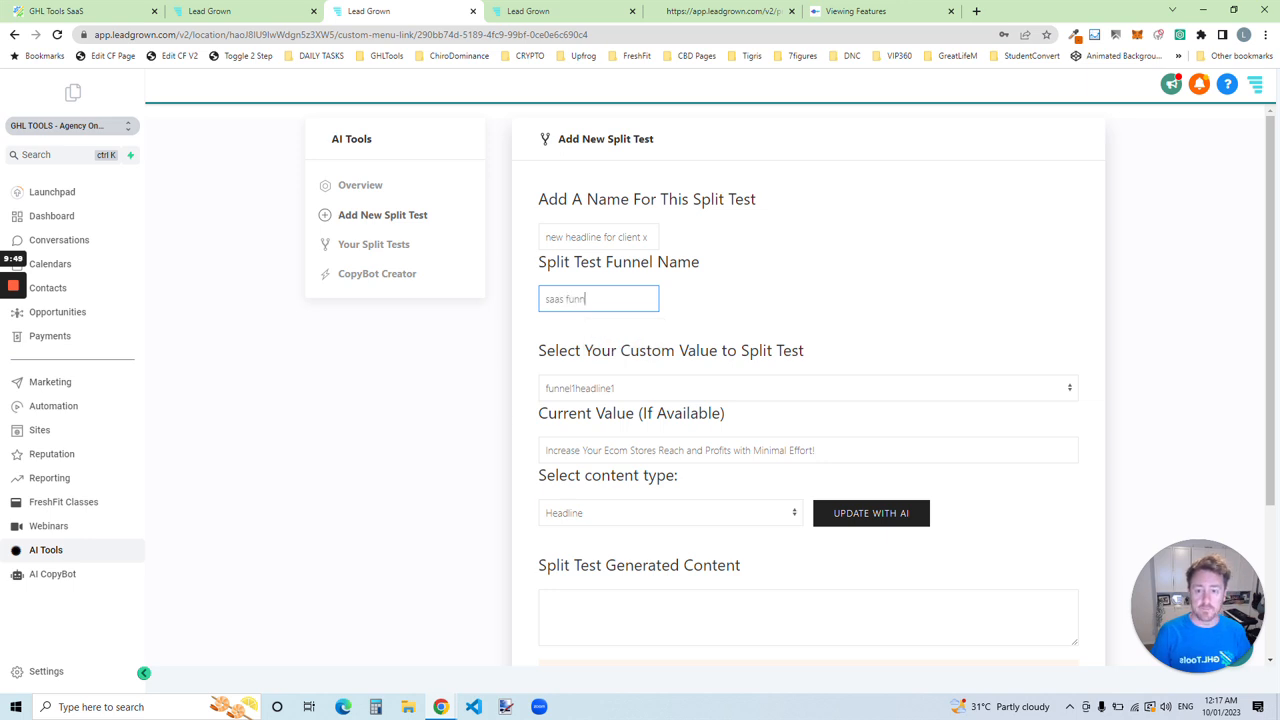
pyautogui.write('el aw')
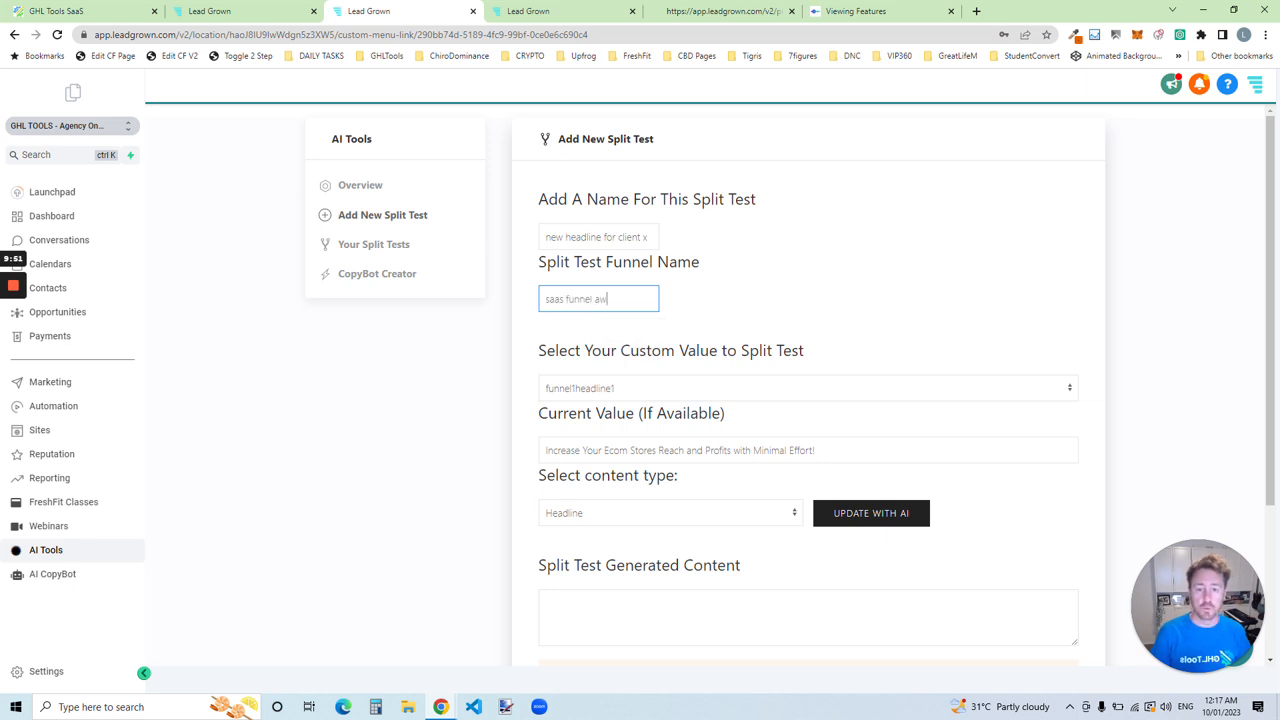
pyautogui.write('esome 2')
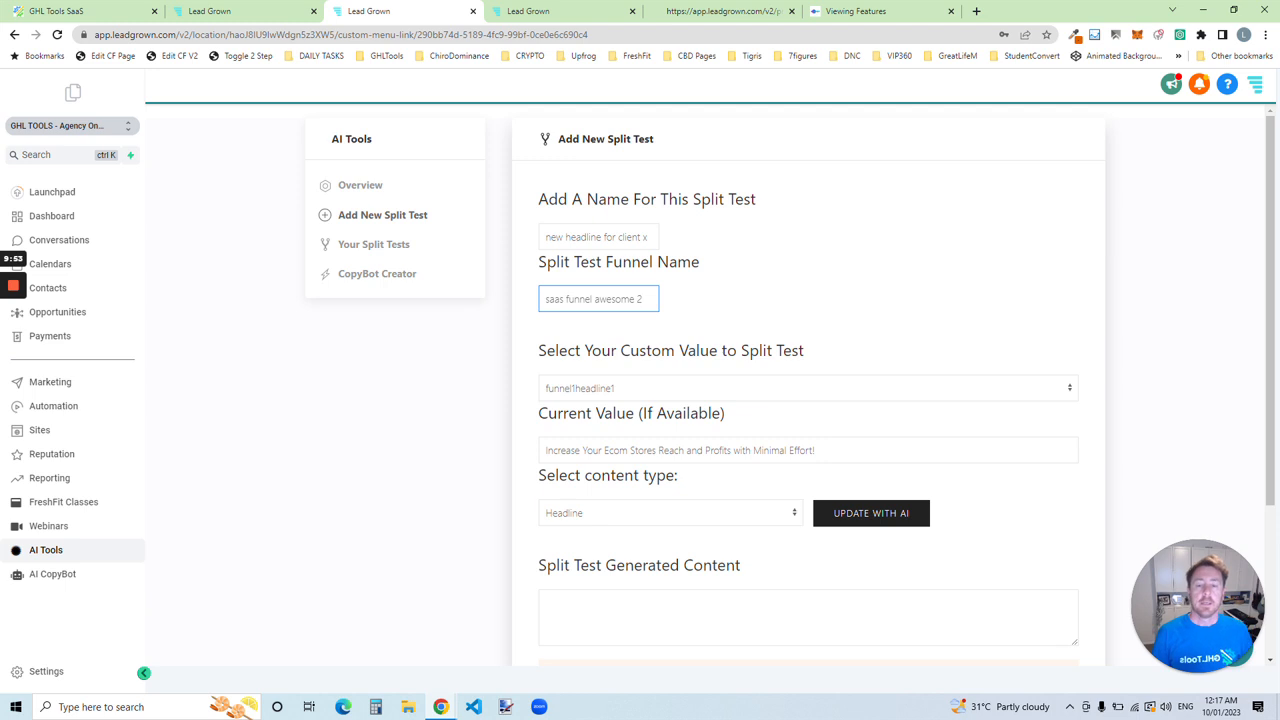
# Step: Try funnel1subheadline1 as the custom value to split test, and return the selection to funnel1headline1
pyautogui.click(596, 390)
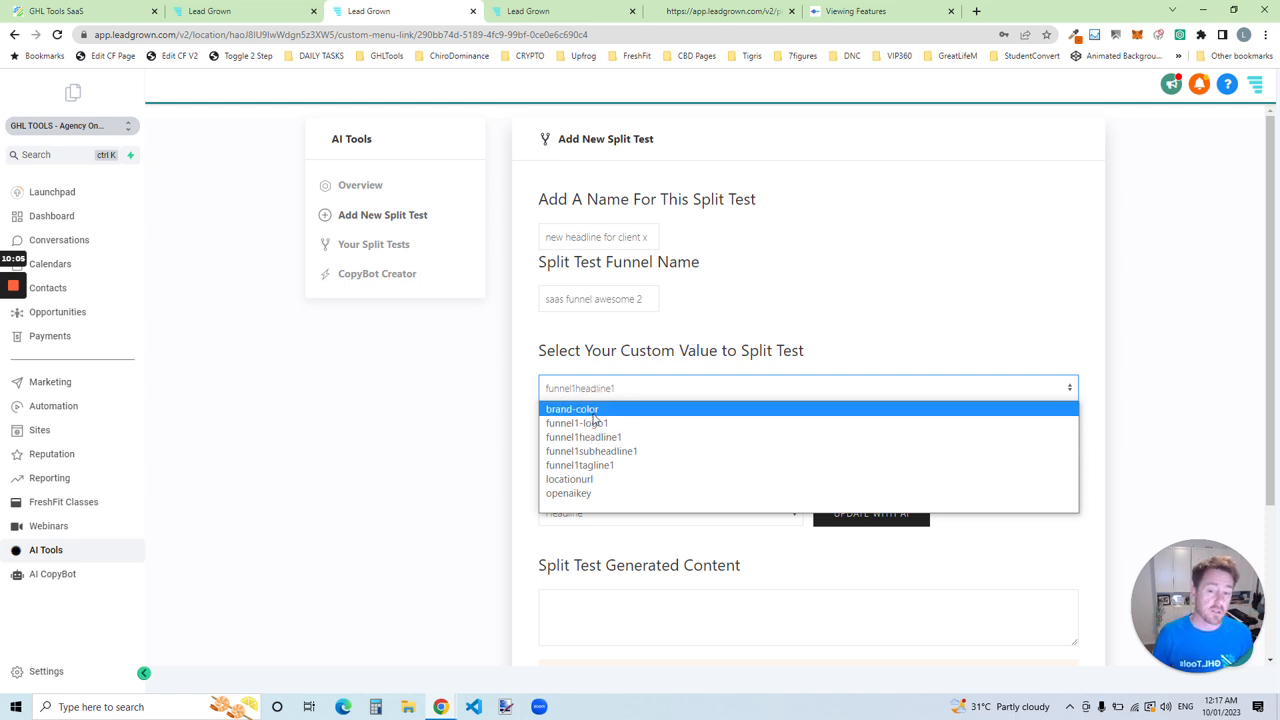
pyautogui.click(612, 451)
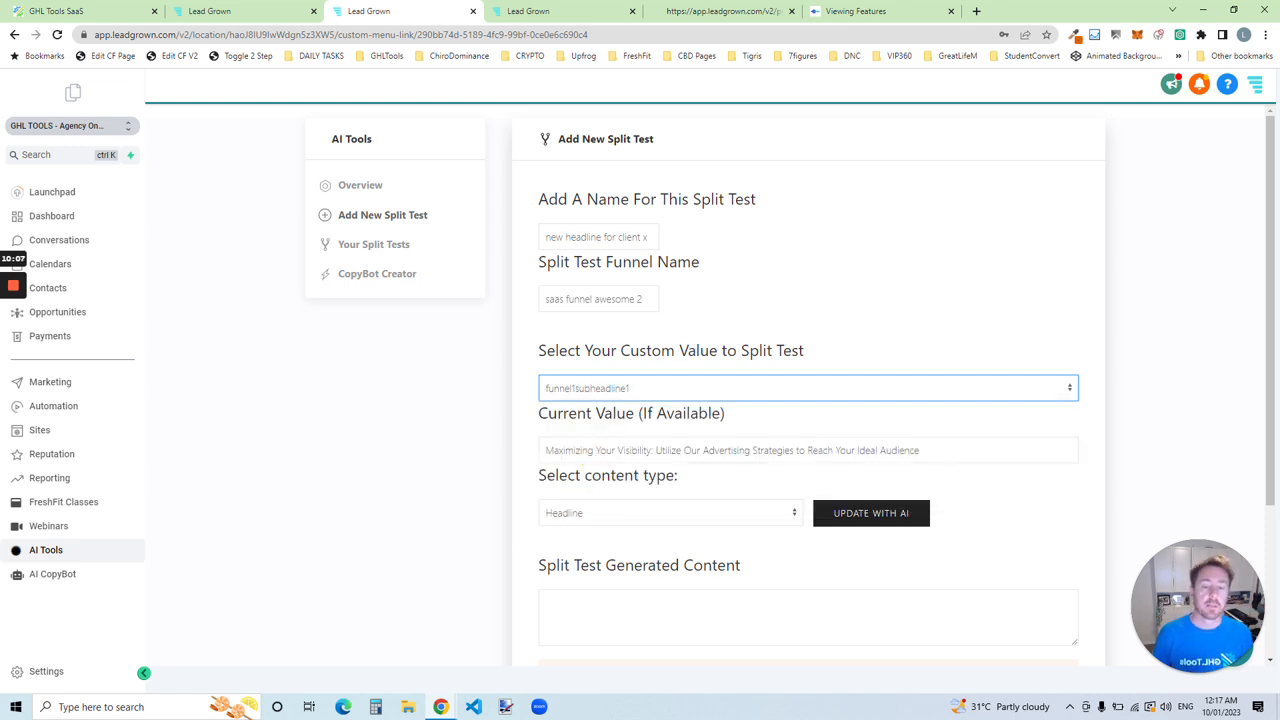
pyautogui.click(622, 392)
pyautogui.click(606, 434)
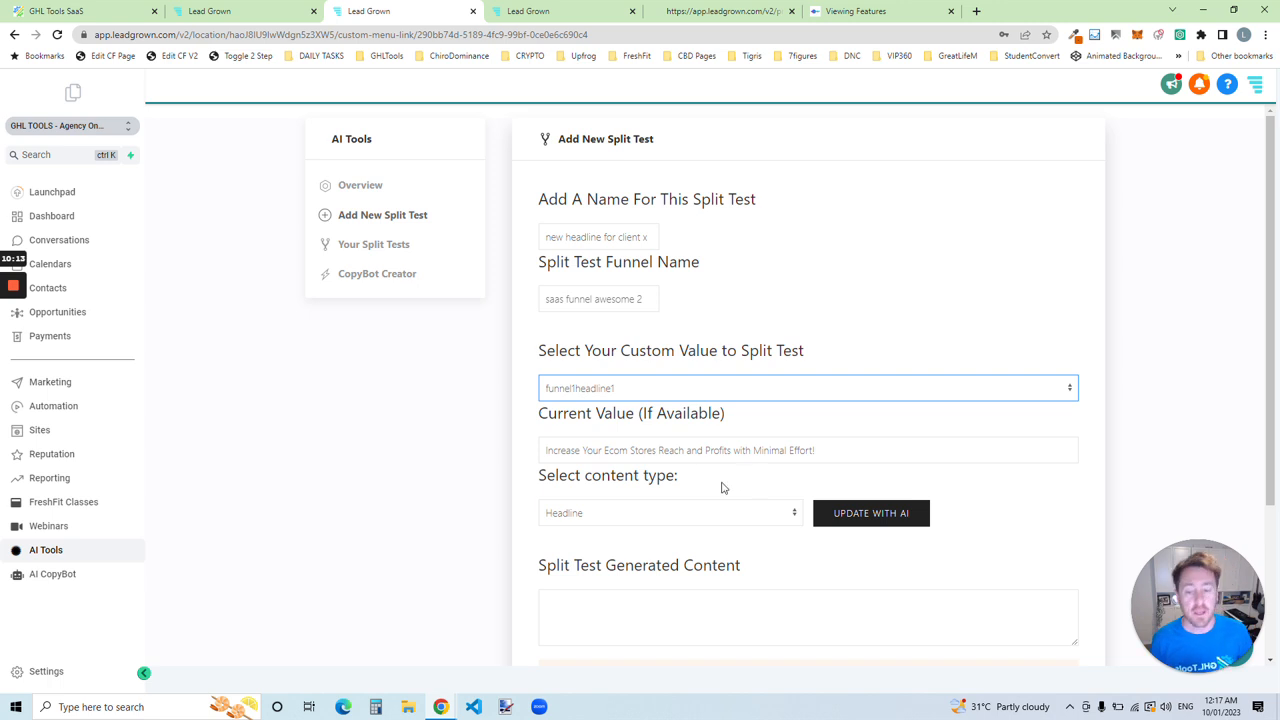
# Step: Try Sub-headline as the content type for funnel1headline1, and set it back to Headline
pyautogui.click(668, 517)
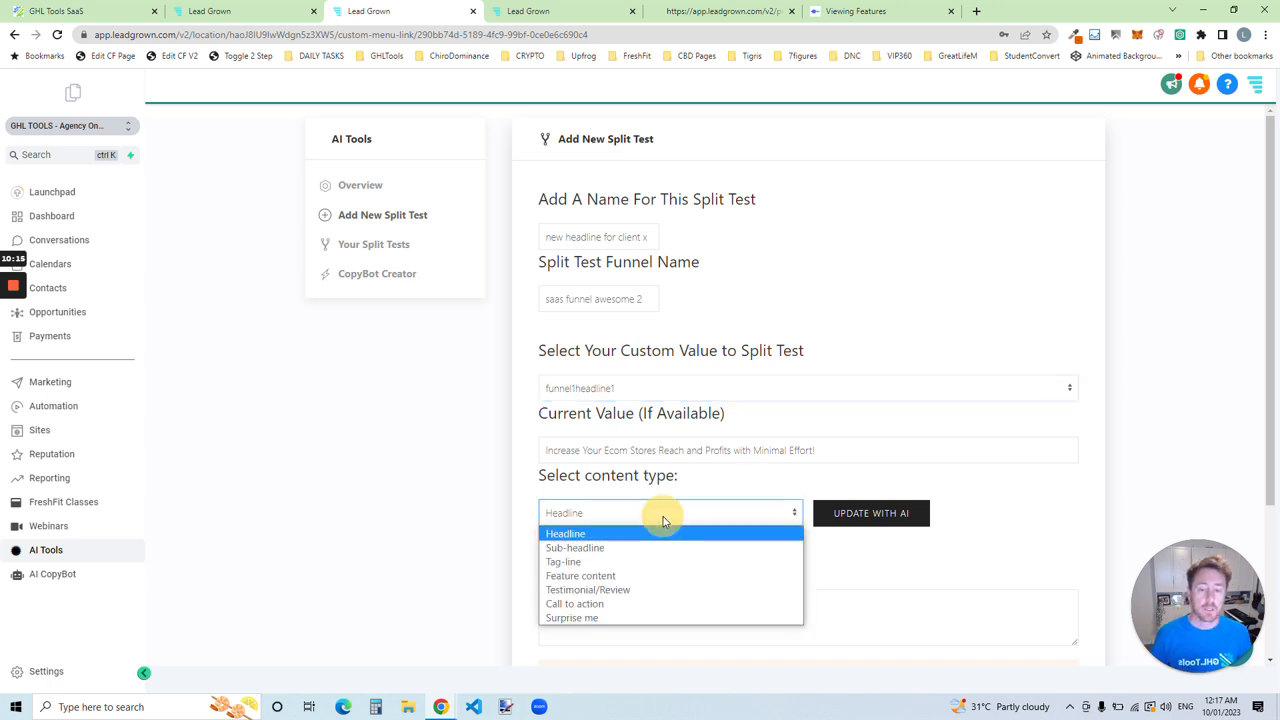
pyautogui.click(577, 549)
pyautogui.click(610, 390)
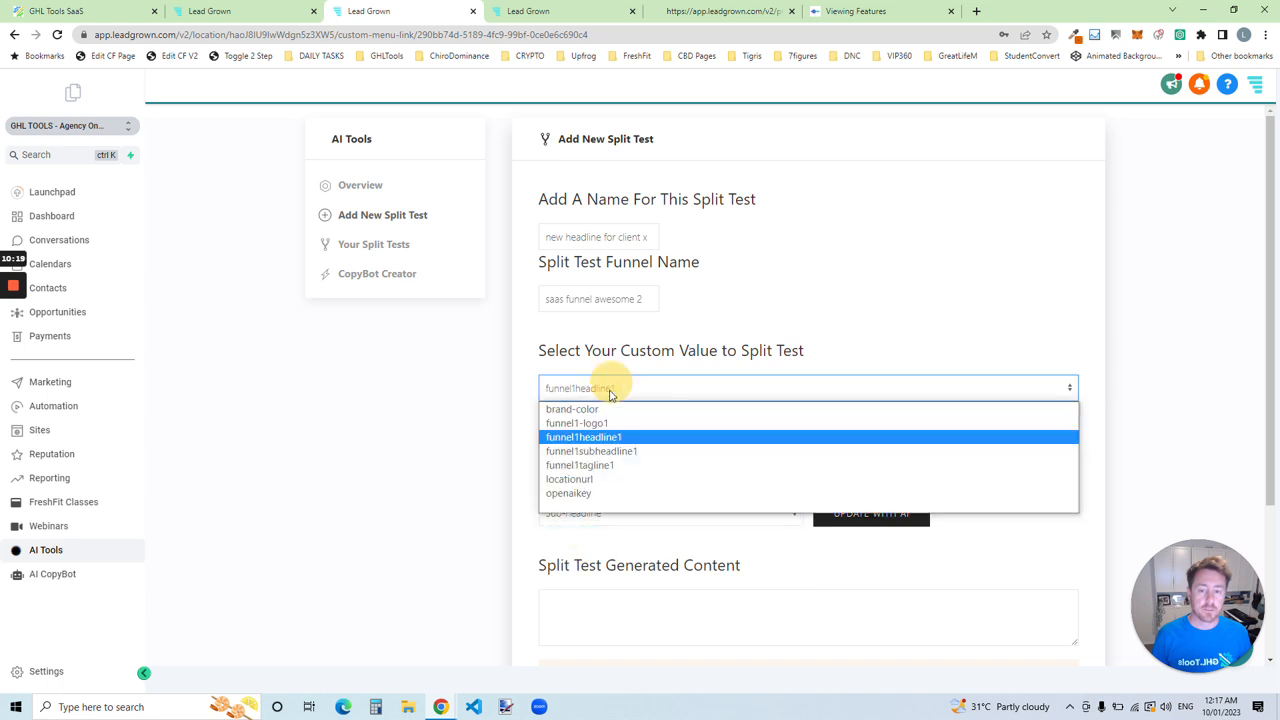
pyautogui.click(579, 439)
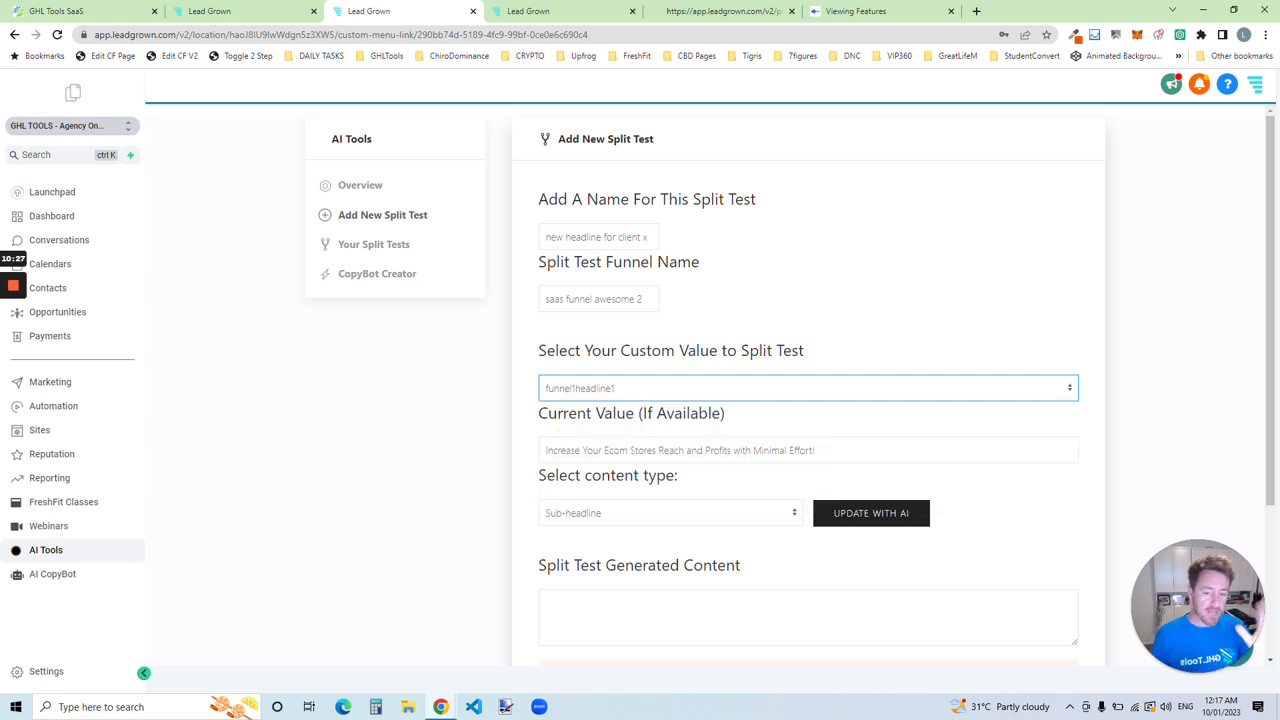
pyautogui.click(614, 522)
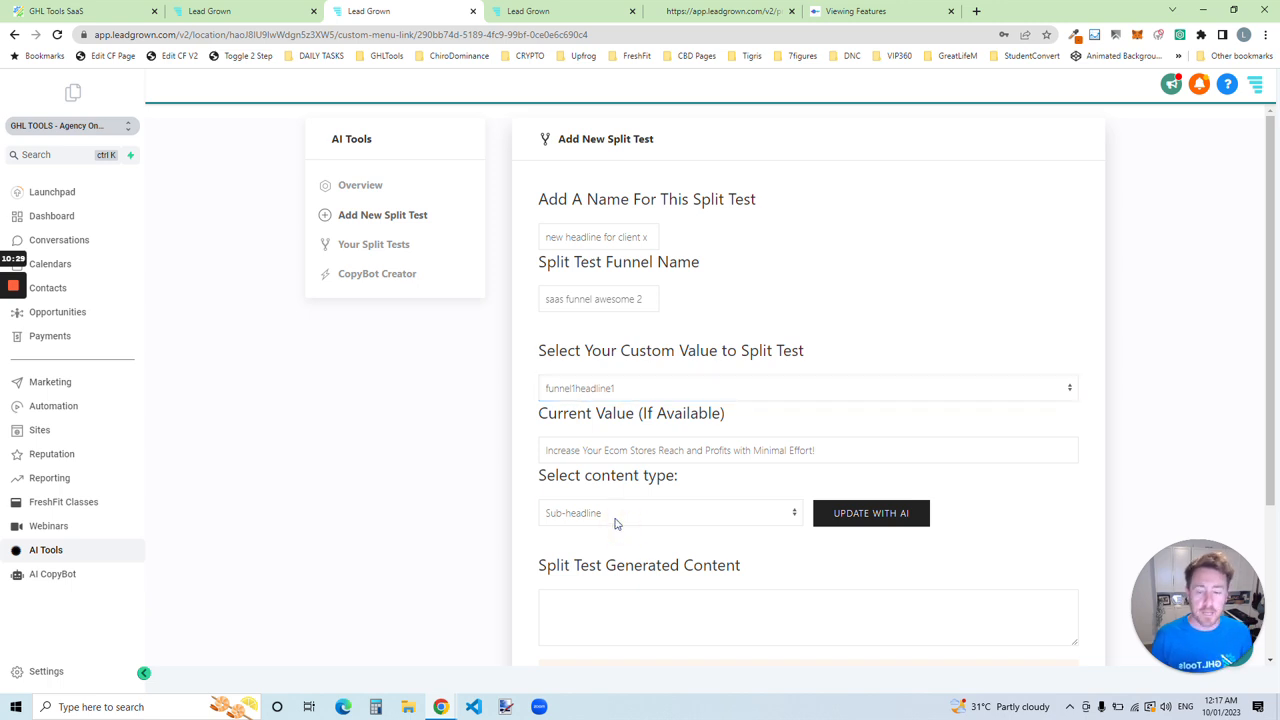
pyautogui.click(580, 534)
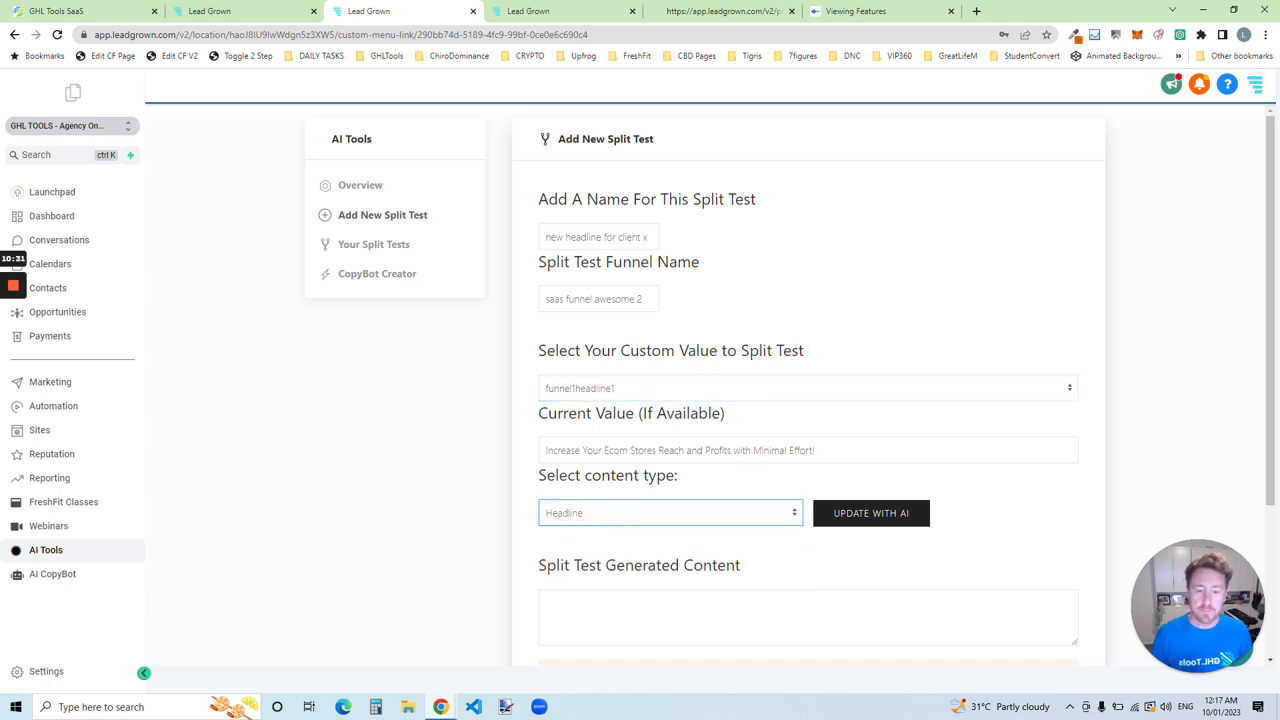
# Step: Generate the split test headline with AI from the current value, and regenerate it once for another variation
pyautogui.scroll(-1, 846, 523)
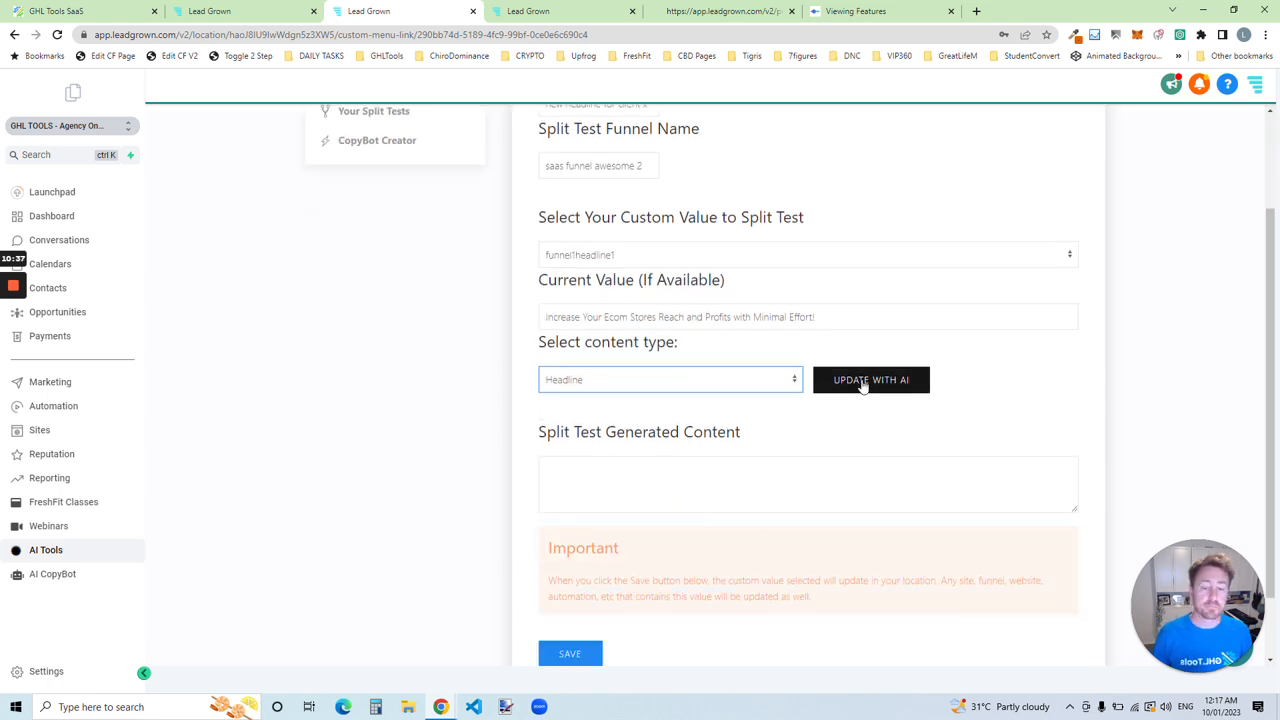
pyautogui.moveTo(670, 317); pyautogui.dragTo(509, 309)
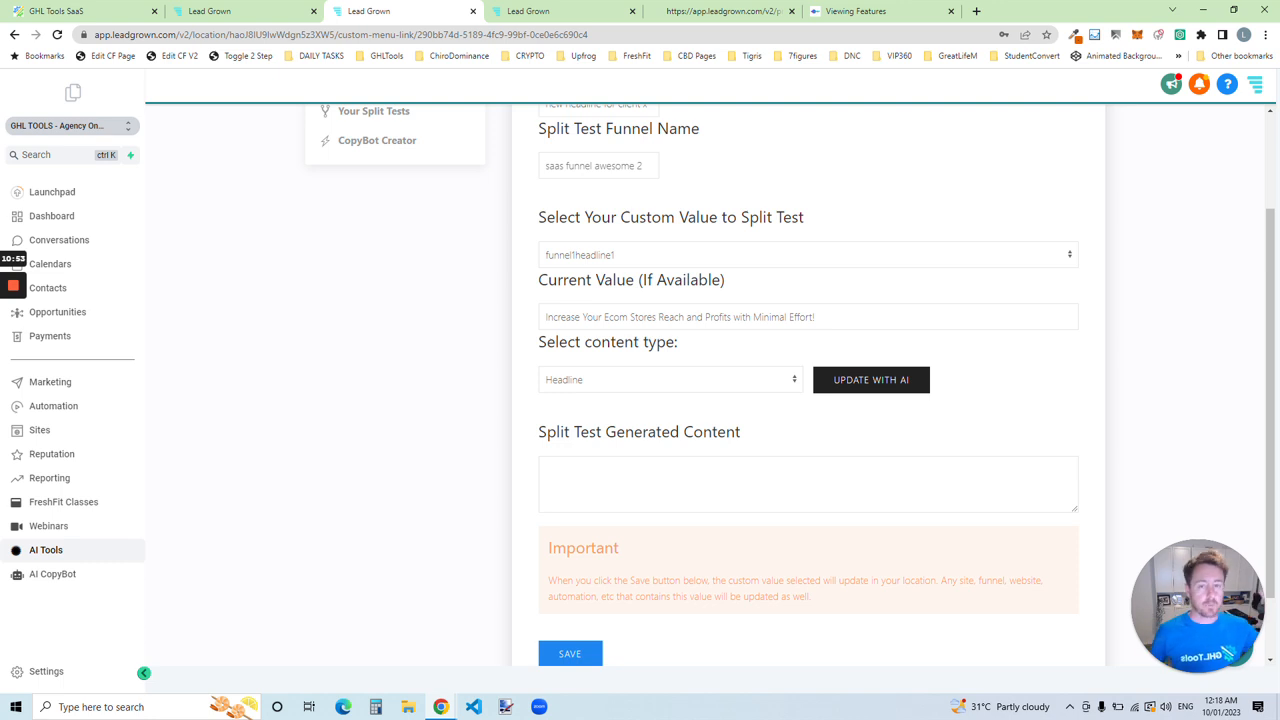
pyautogui.click(884, 392)
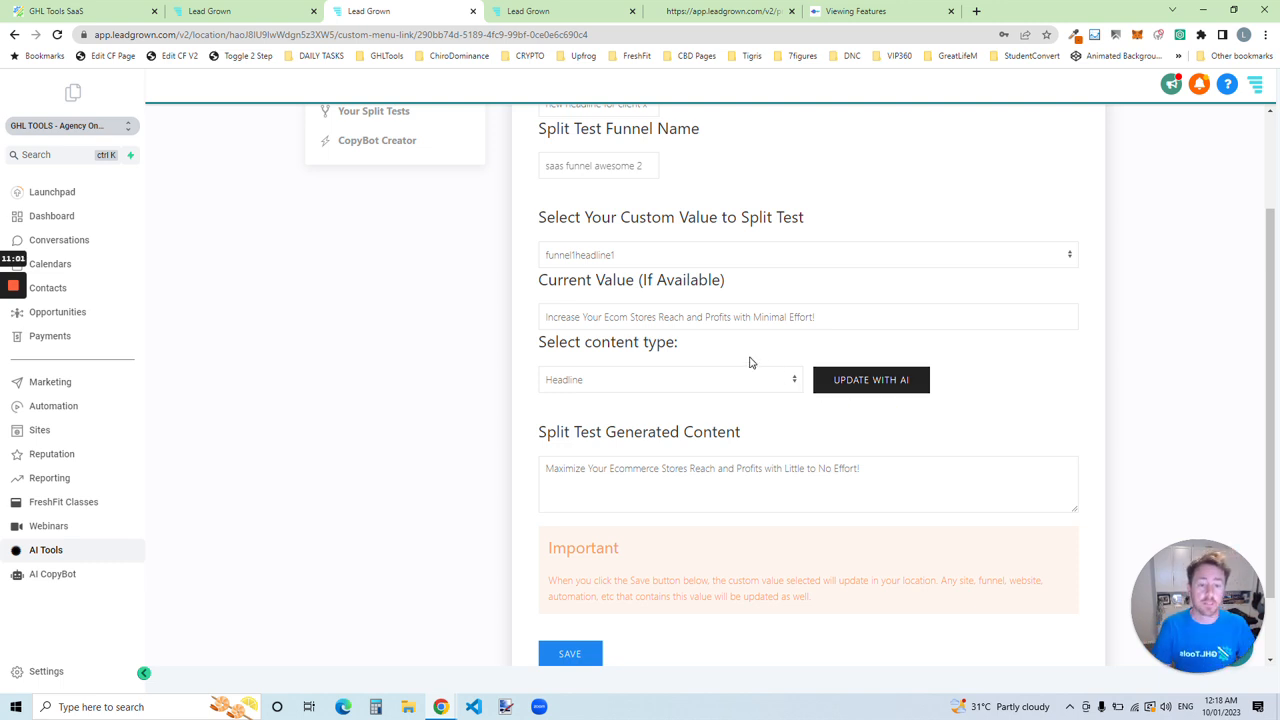
pyautogui.moveTo(586, 317); pyautogui.dragTo(800, 318)
pyautogui.click(658, 317)
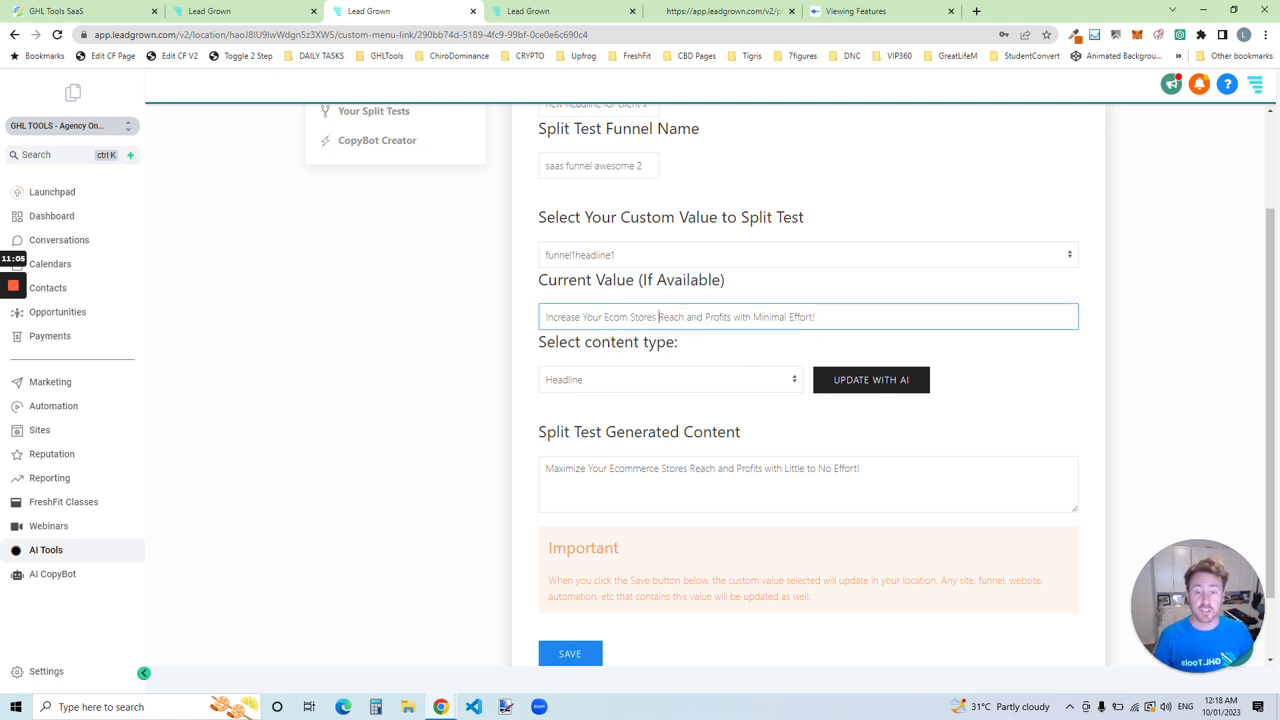
pyautogui.click(835, 381)
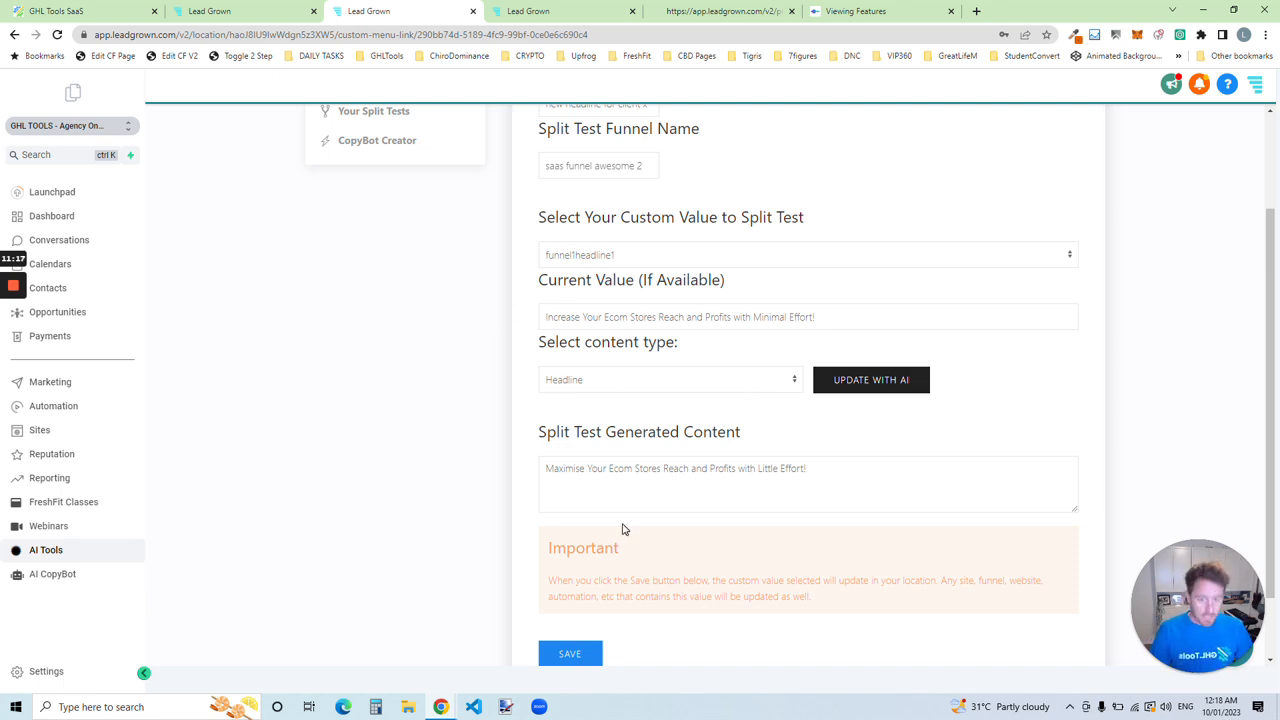
# Step: Check the original headline on the funnel page preview, and save the new split test
pyautogui.scroll(-1, 574, 591)
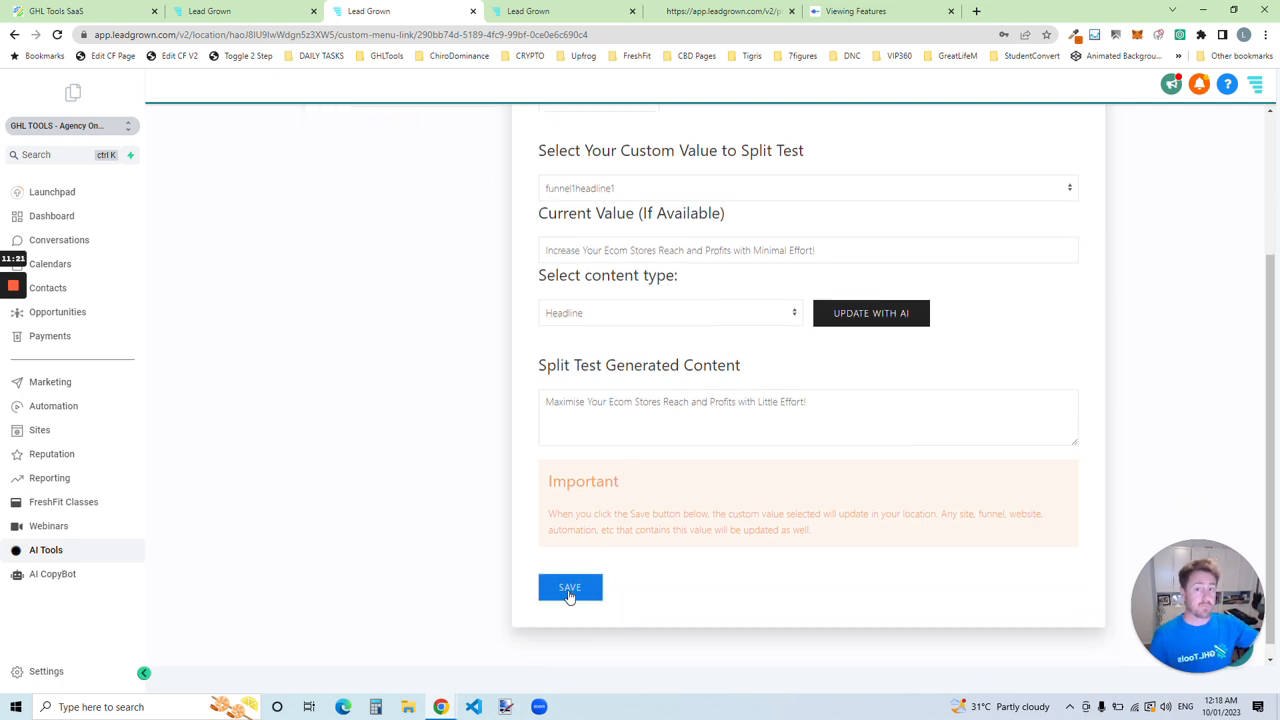
pyautogui.click(569, 592)
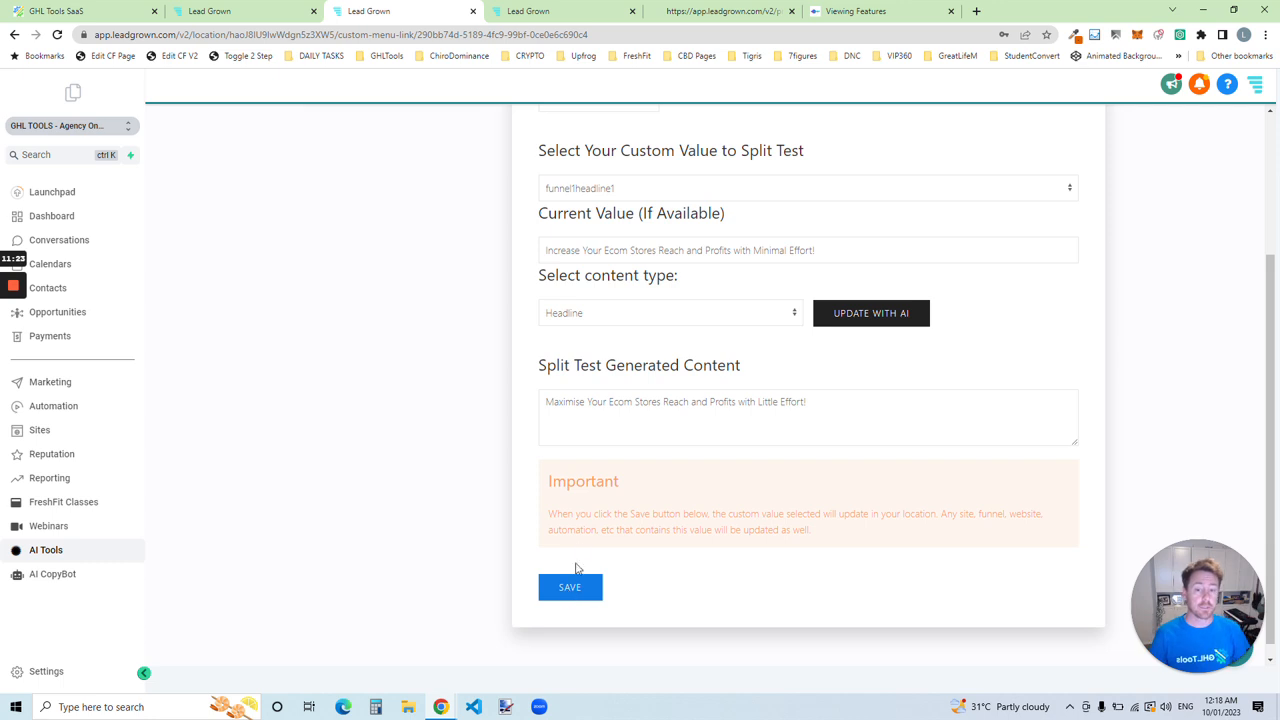
pyautogui.click(686, 8)
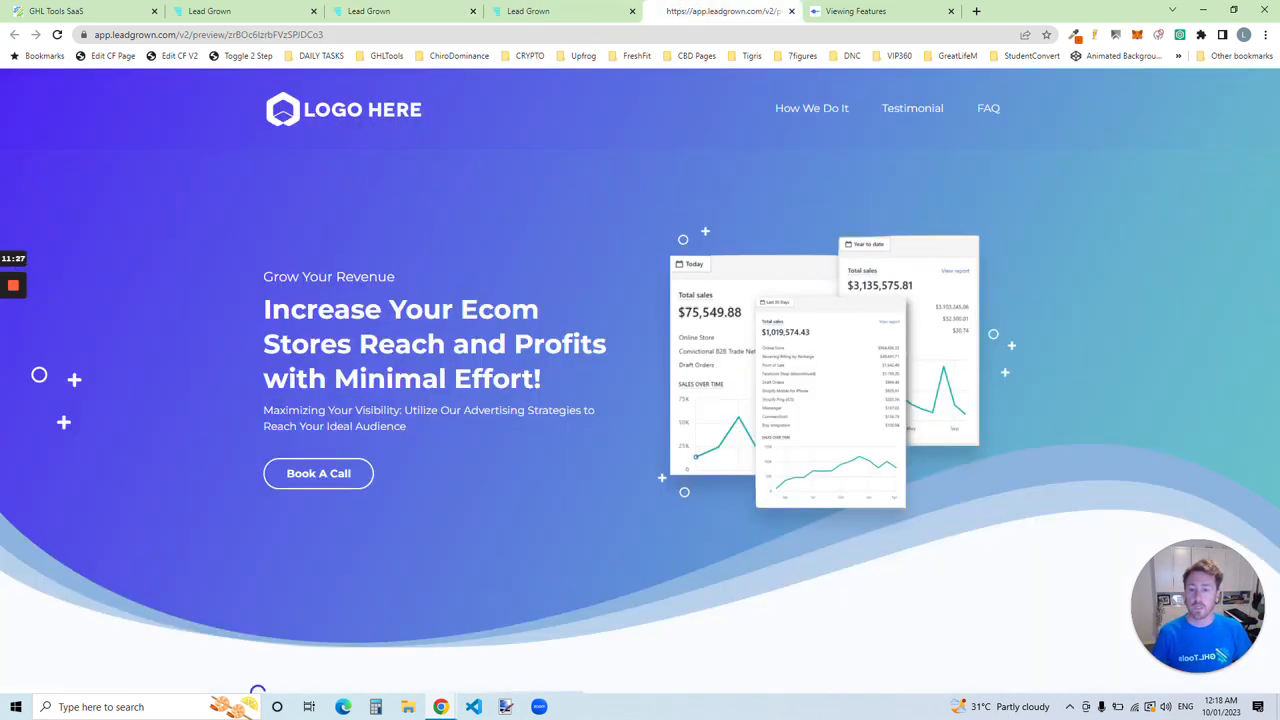
pyautogui.click(413, 10)
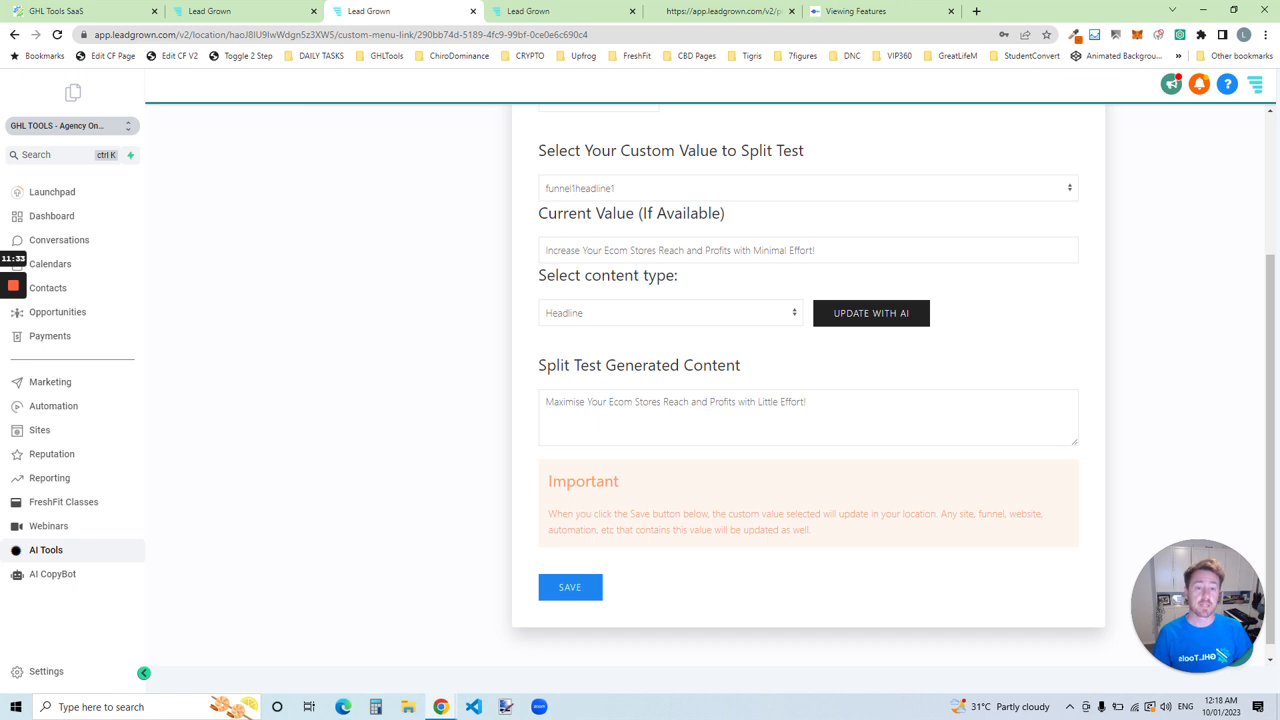
pyautogui.click(591, 587)
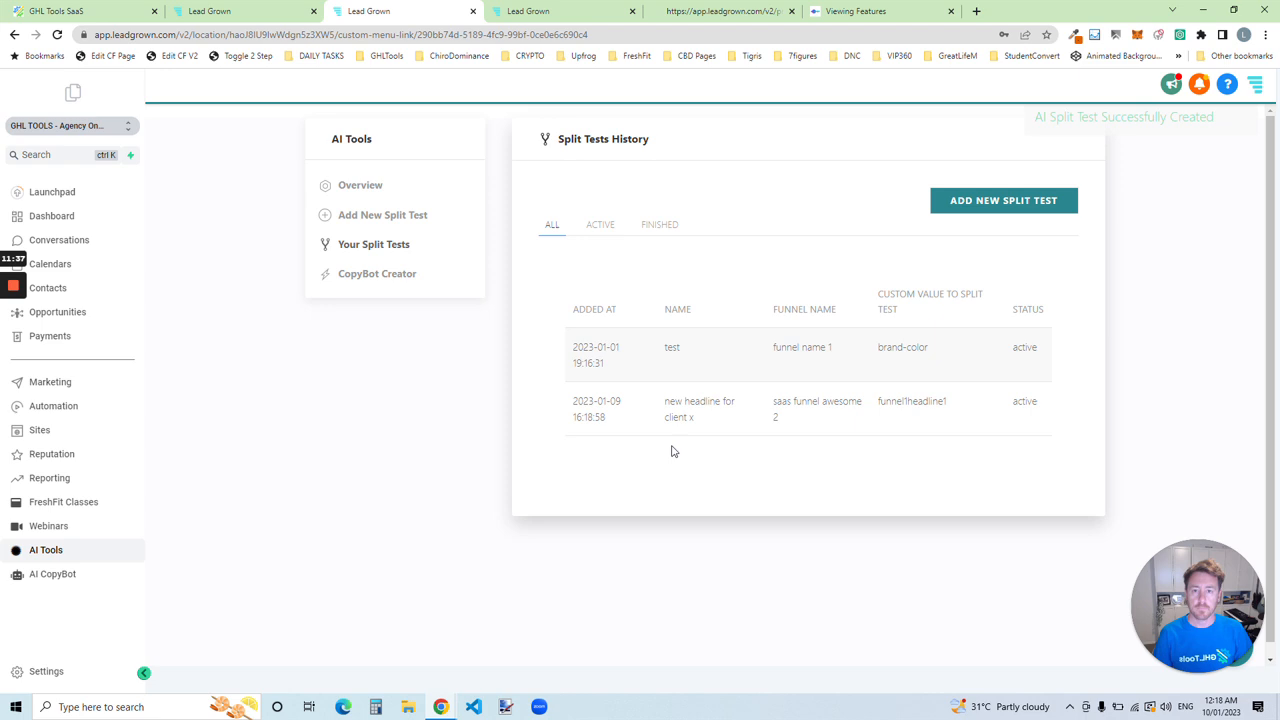
# Step: Reload the funnel page preview and examine the hero section's headline
pyautogui.click(725, 11)
pyautogui.click(400, 34)
pyautogui.press('Return')
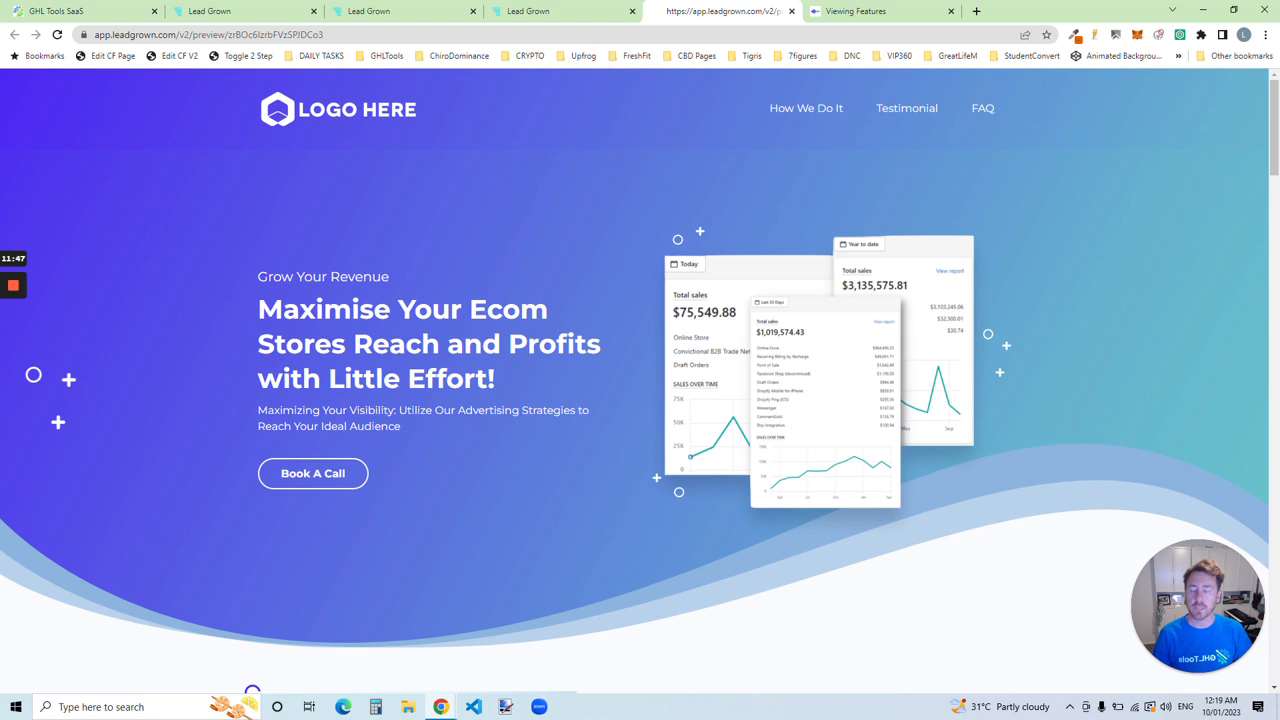
pyautogui.moveTo(262, 309); pyautogui.dragTo(500, 371)
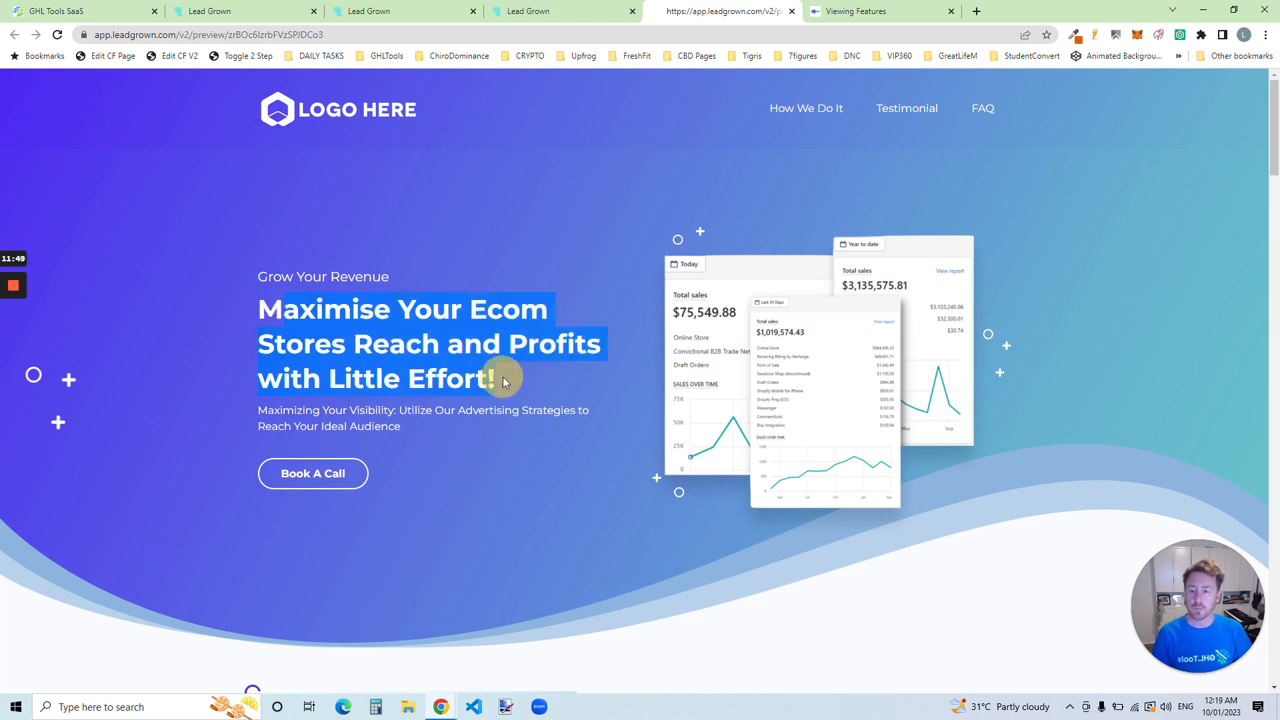
pyautogui.click(491, 371)
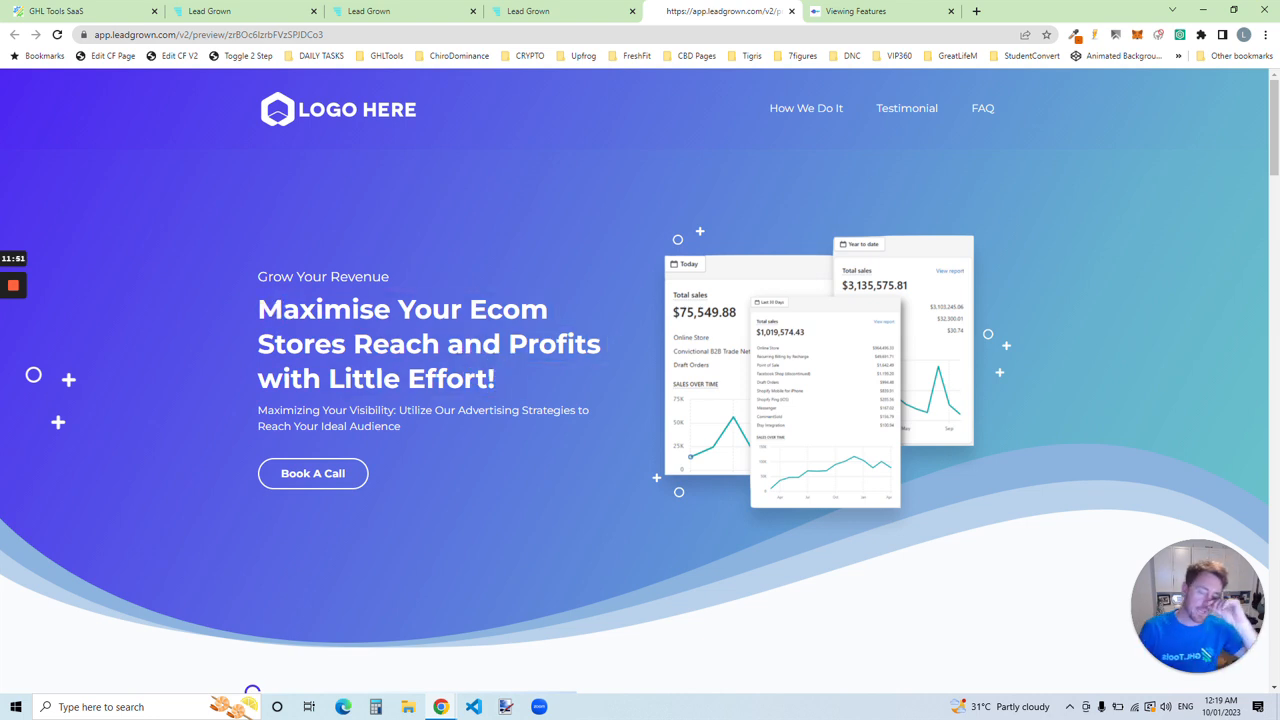
# Step: Return to the Split Tests History list in AI Tools
pyautogui.click(350, 11)
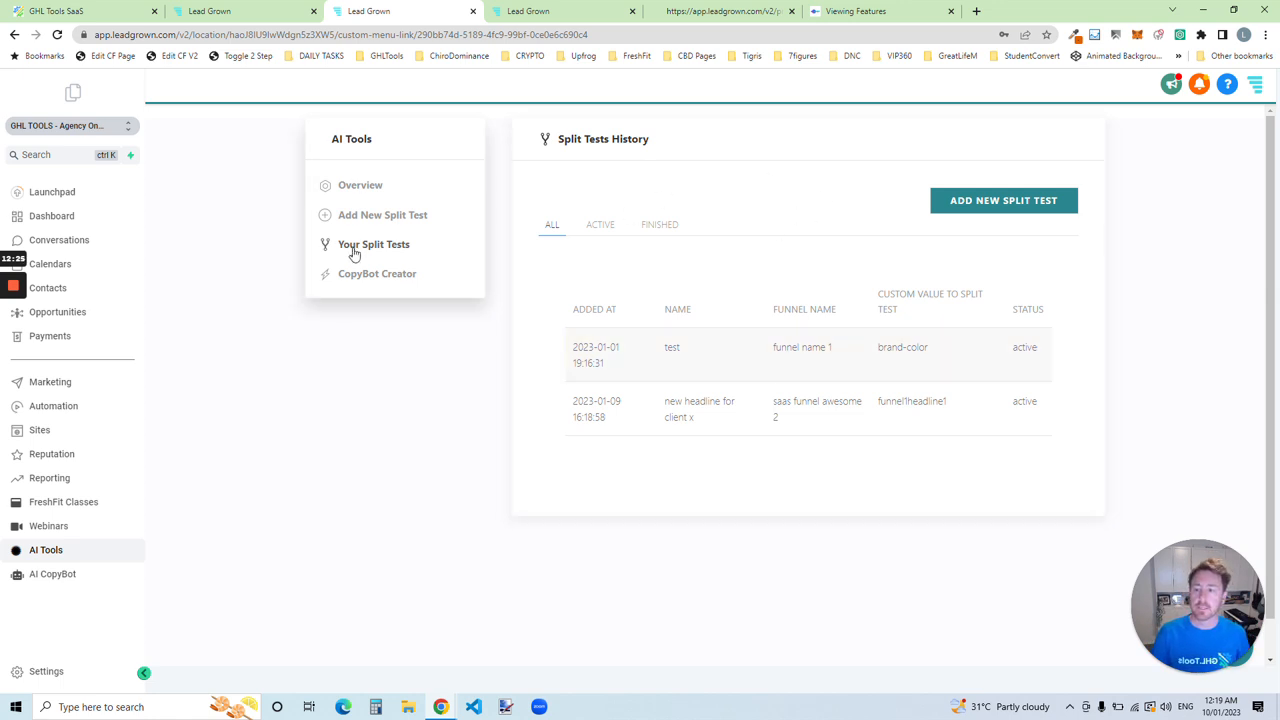
pyautogui.click(232, 6)
pyautogui.click(405, 6)
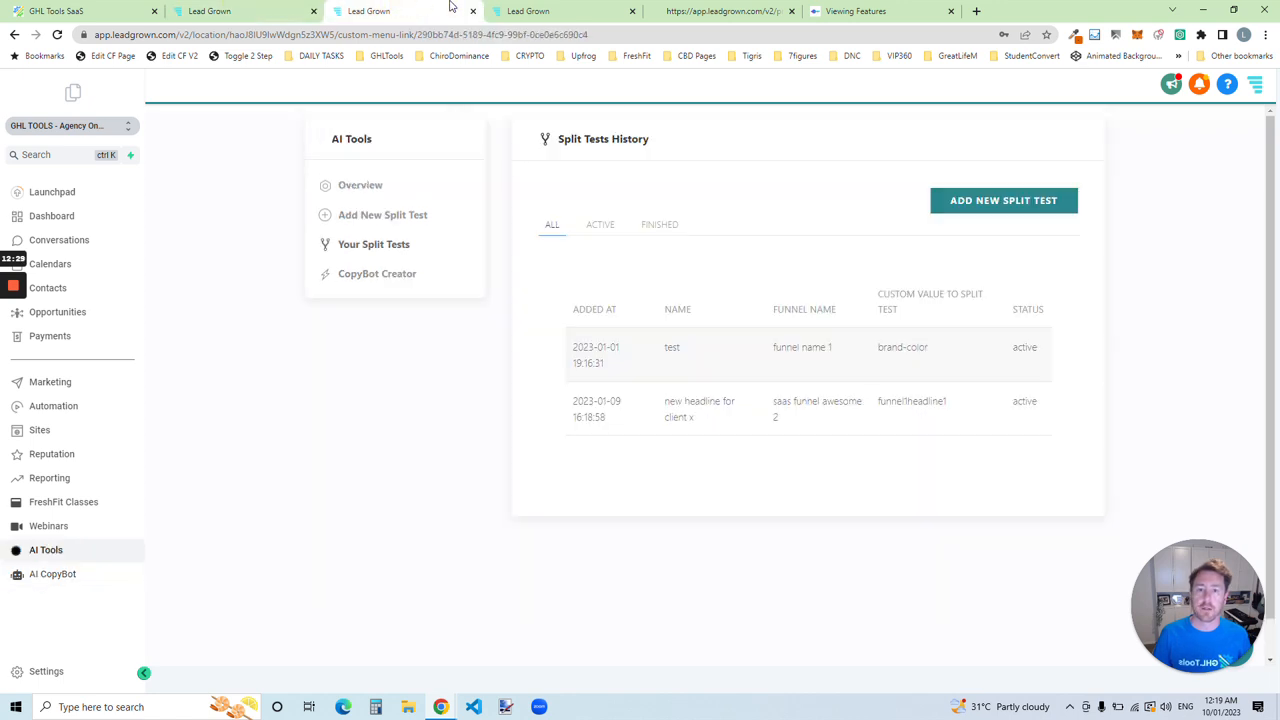
pyautogui.moveTo(582, 6)
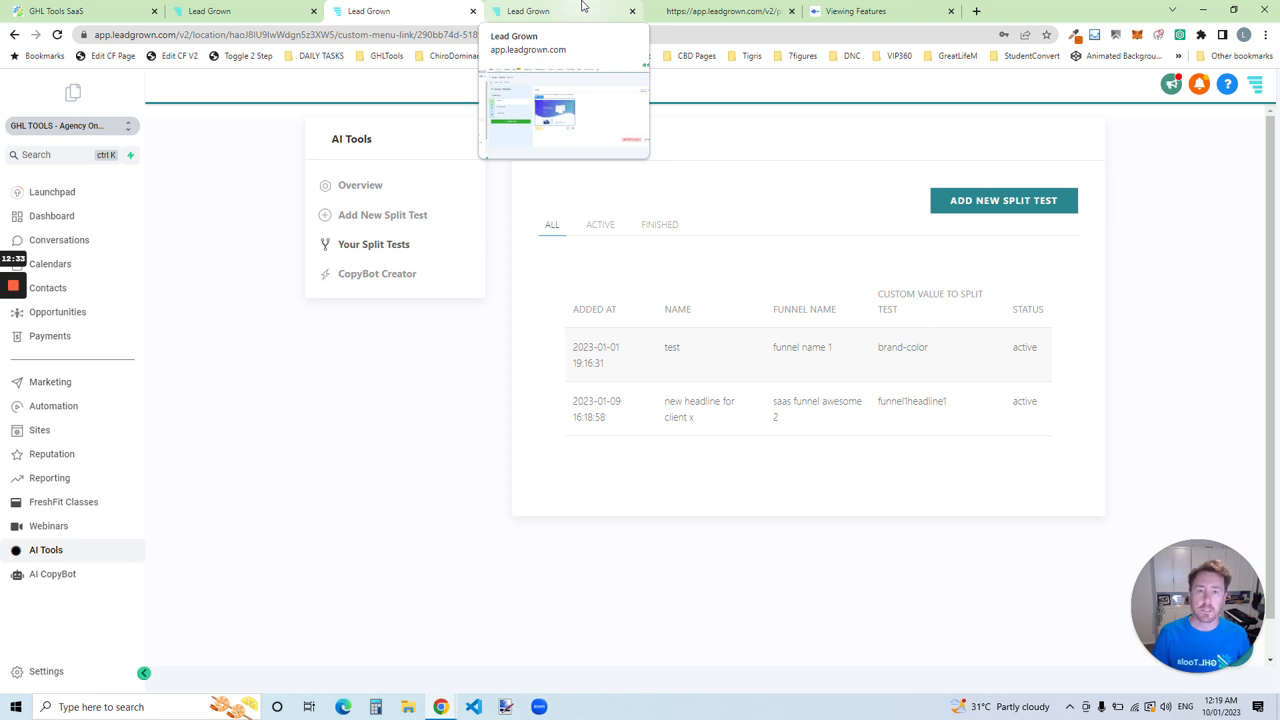
pyautogui.moveTo(872, 6)
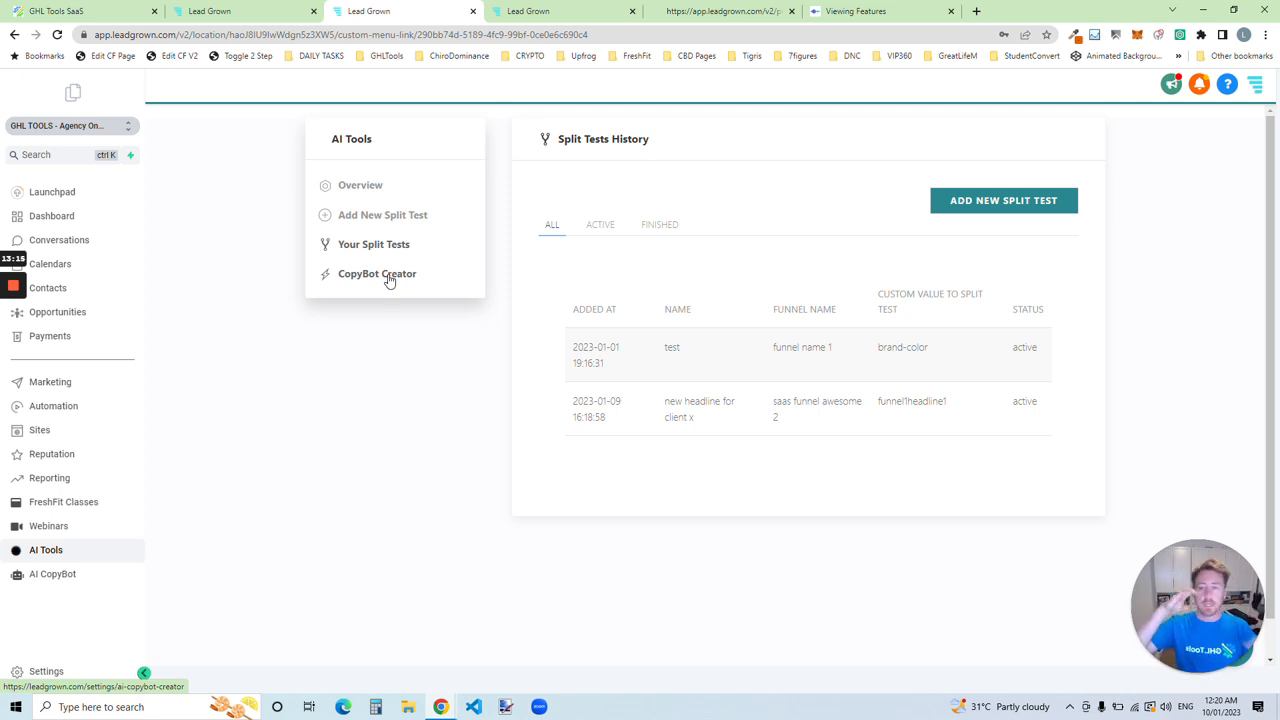
# Step: Open the Blog Posts creator in AI CopyBot and view its blog content type options
pyautogui.click(223, 11)
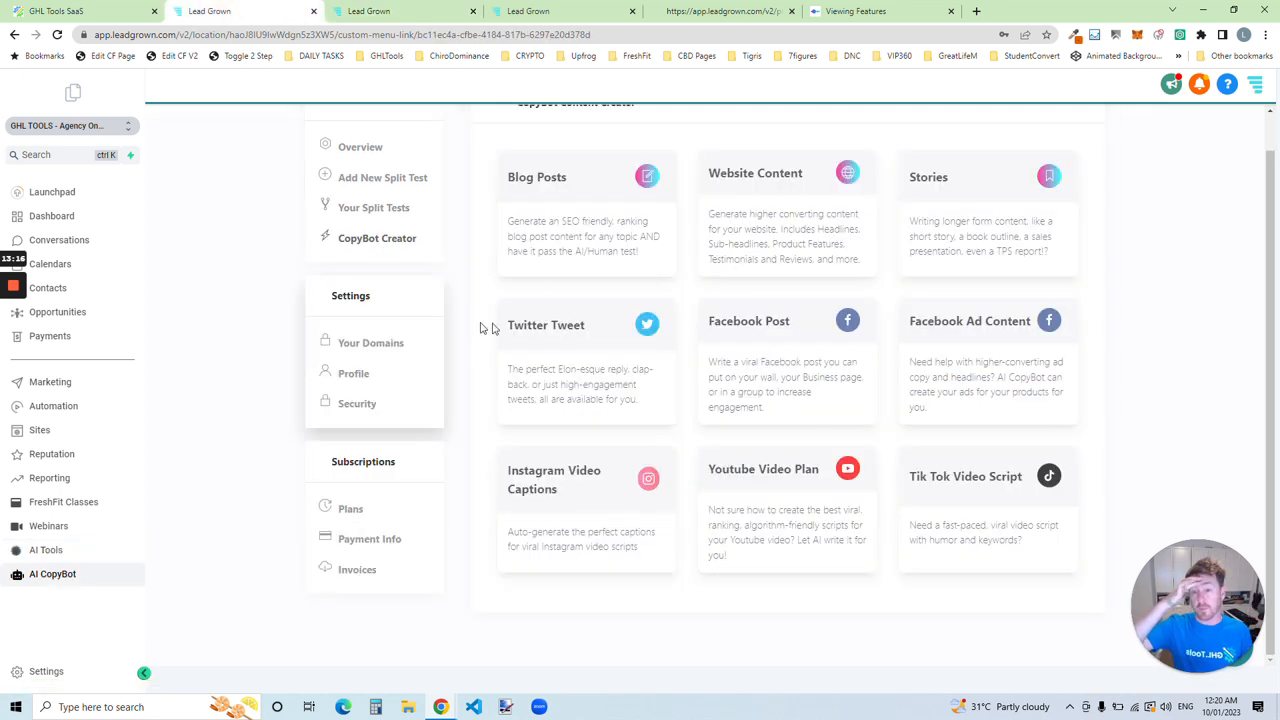
pyautogui.click(580, 200)
pyautogui.click(634, 240)
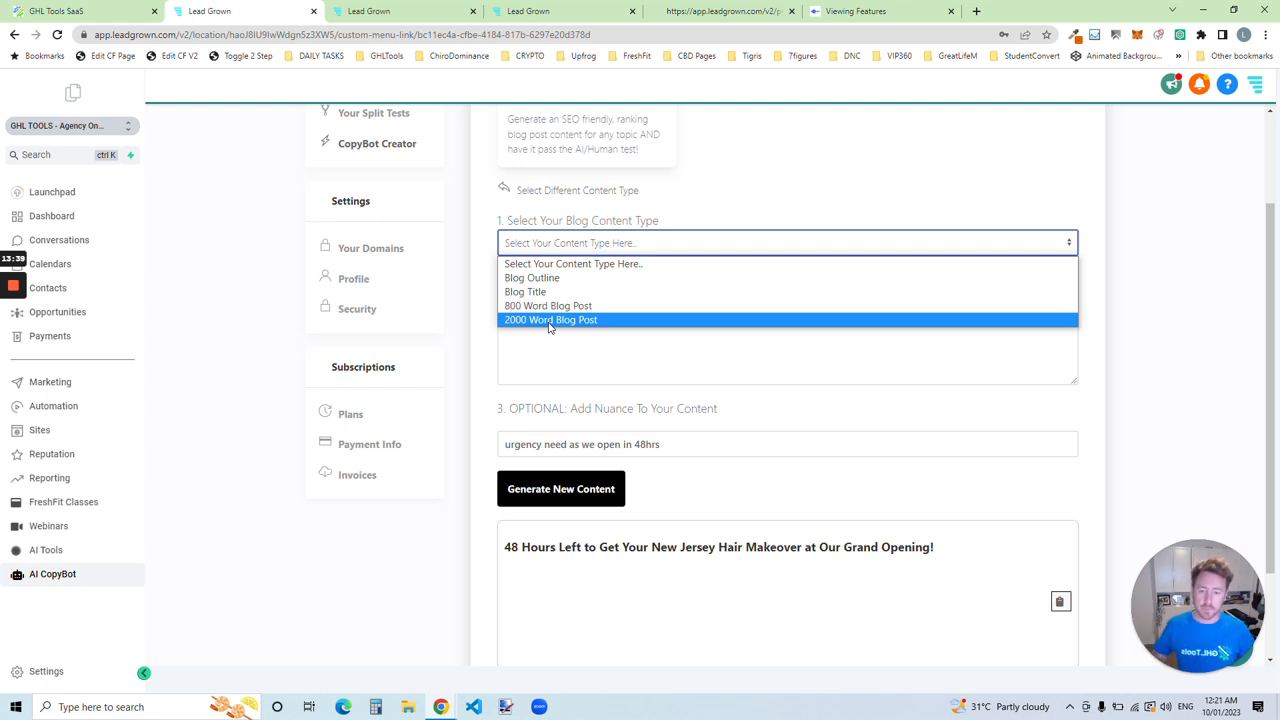
# Step: Leave the blog content type unselected and return to the overview of CopyBot content creators
pyautogui.click(578, 247)
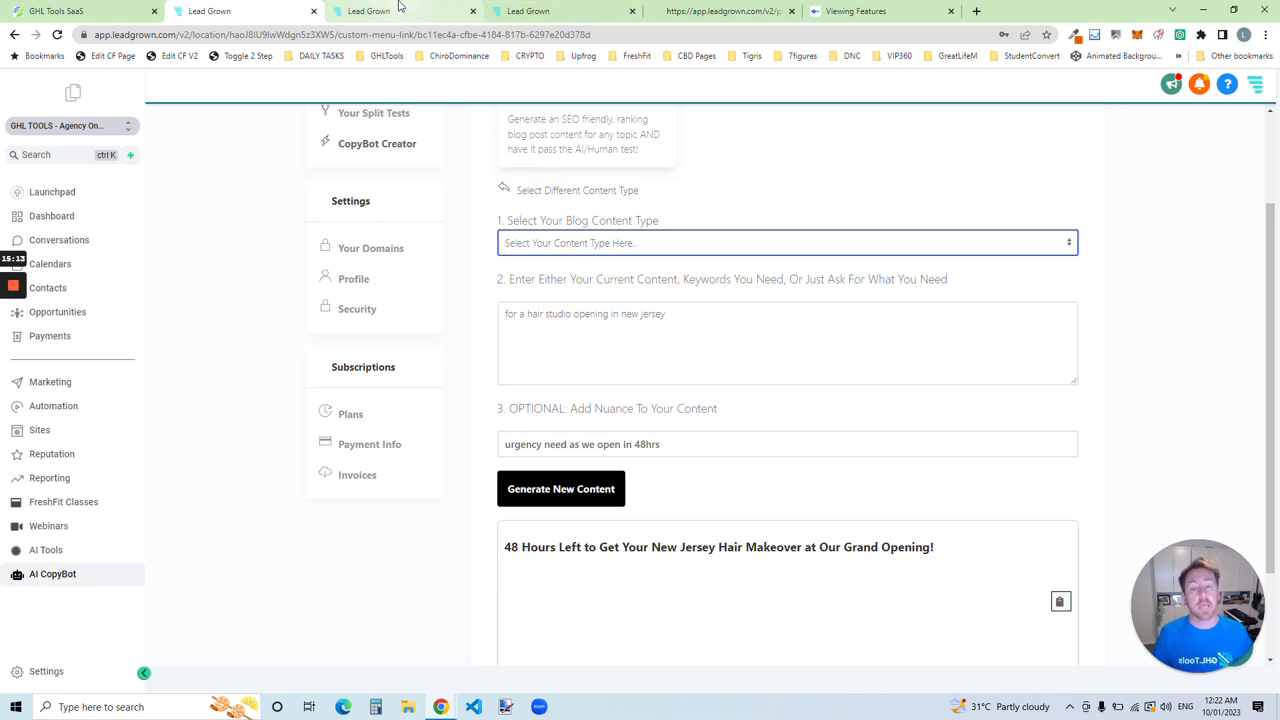
pyautogui.moveTo(399, 6)
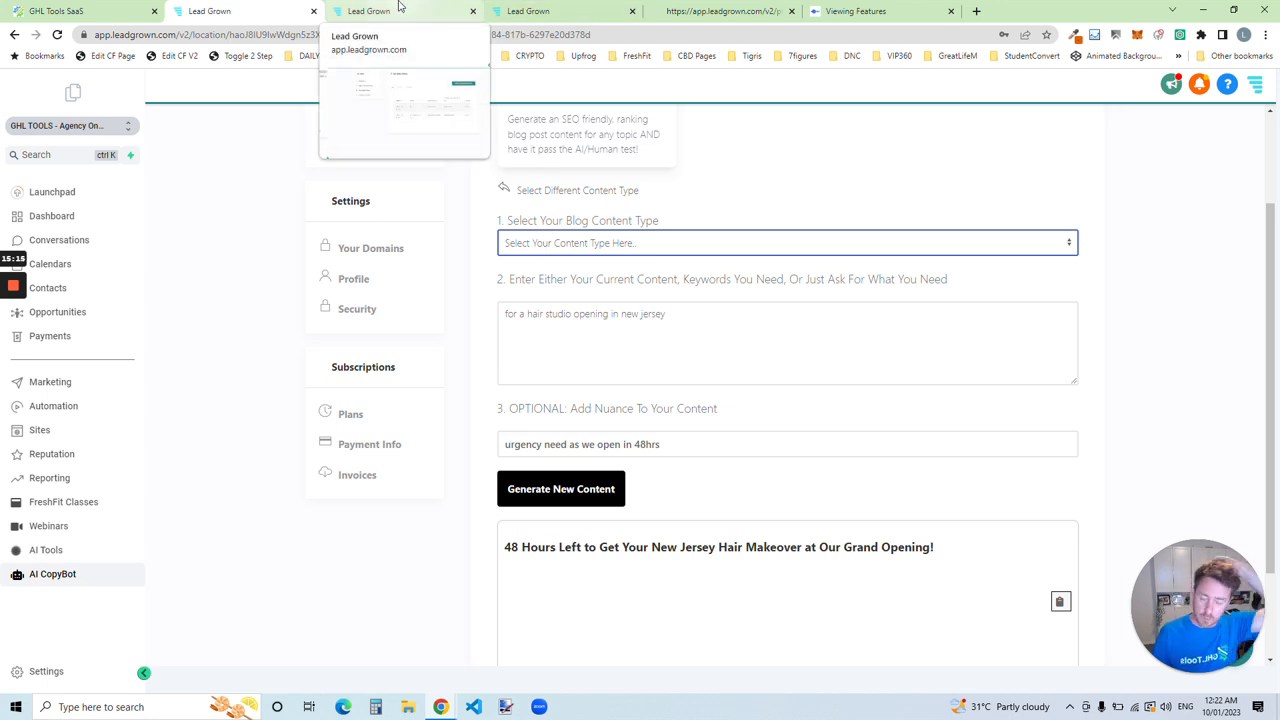
pyautogui.scroll(3, 443, 237)
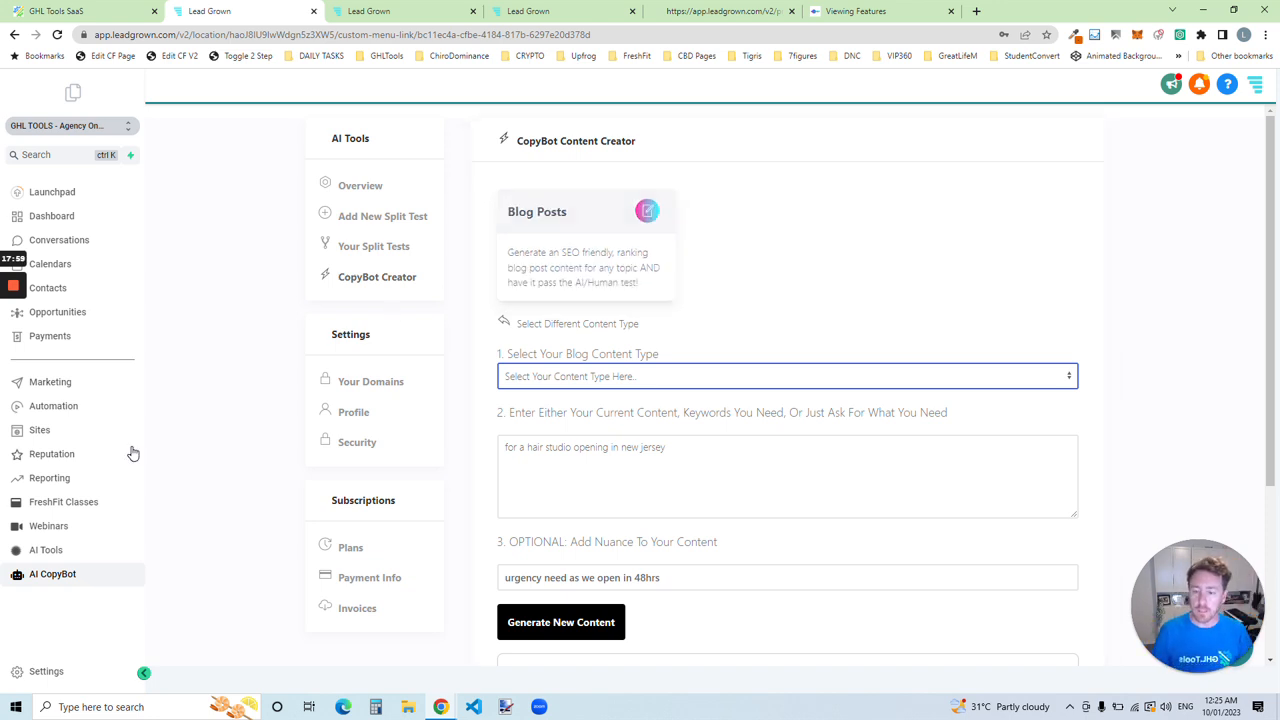
pyautogui.click(555, 324)
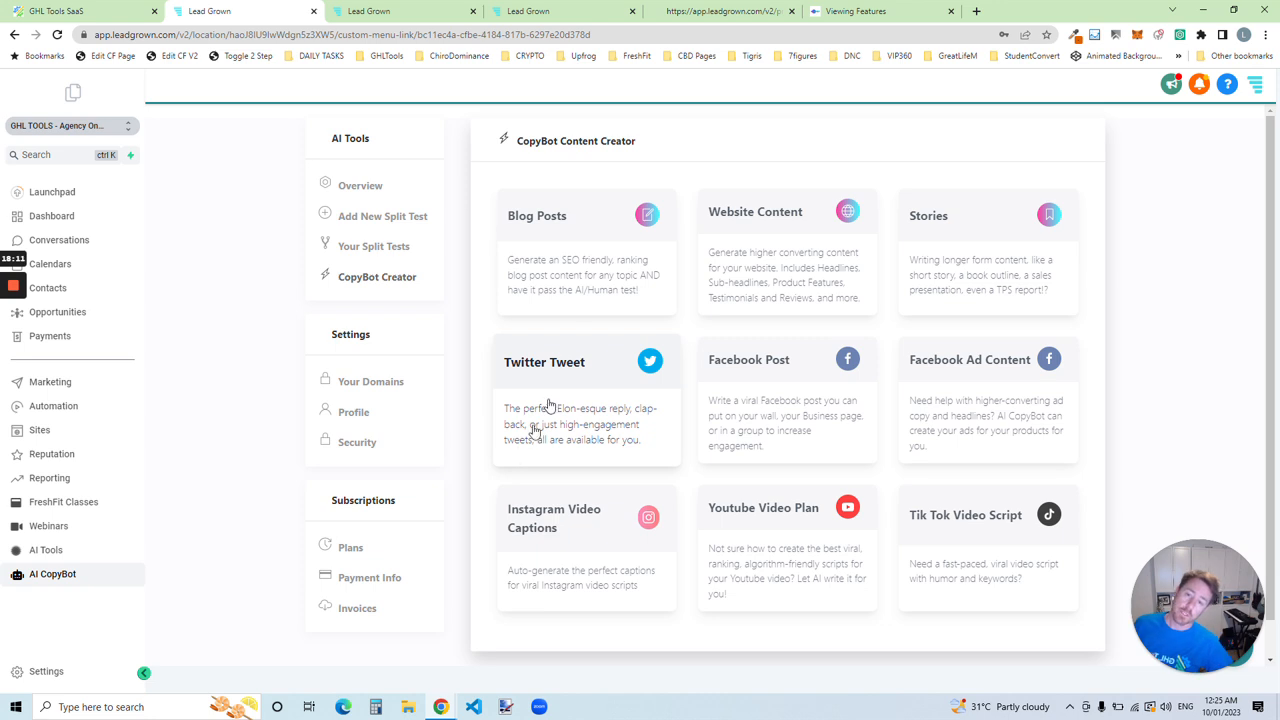
# Step: Reopen the Blog Posts creator and select the whole hair studio text in the content and keywords field
pyautogui.click(600, 266)
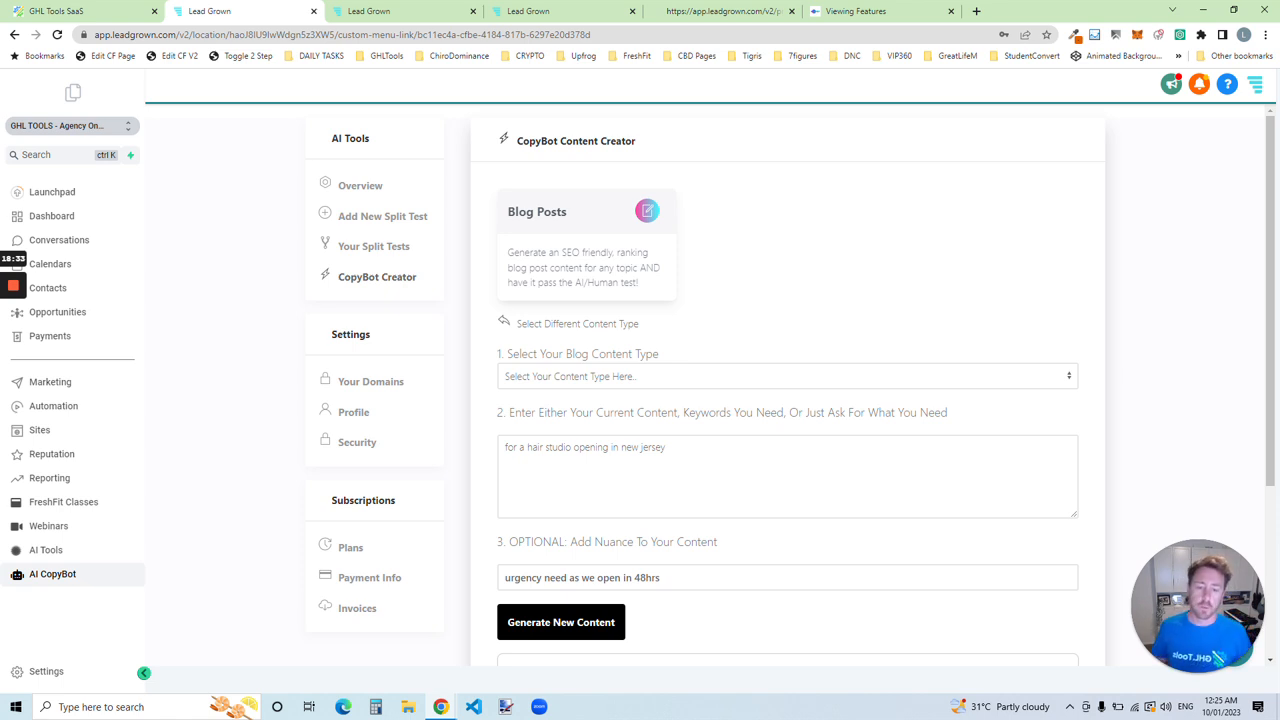
pyautogui.moveTo(700, 452); pyautogui.dragTo(450, 475)
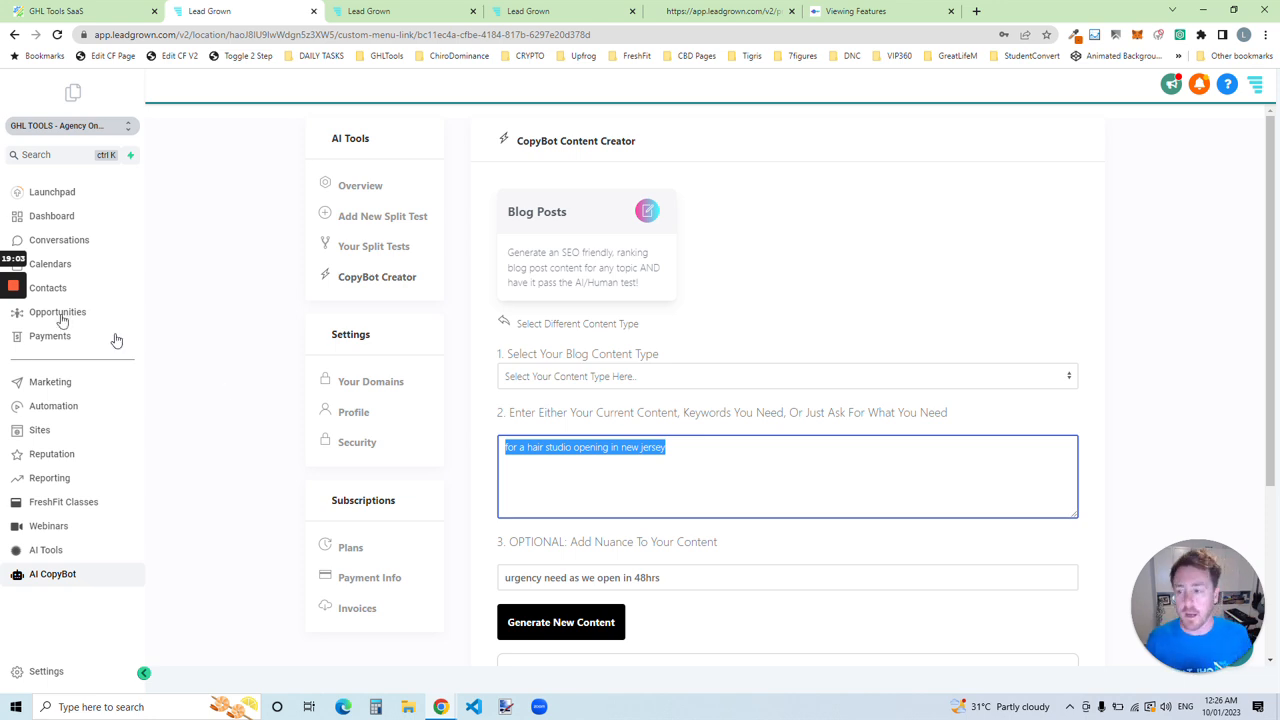
pyautogui.moveTo(13, 290)
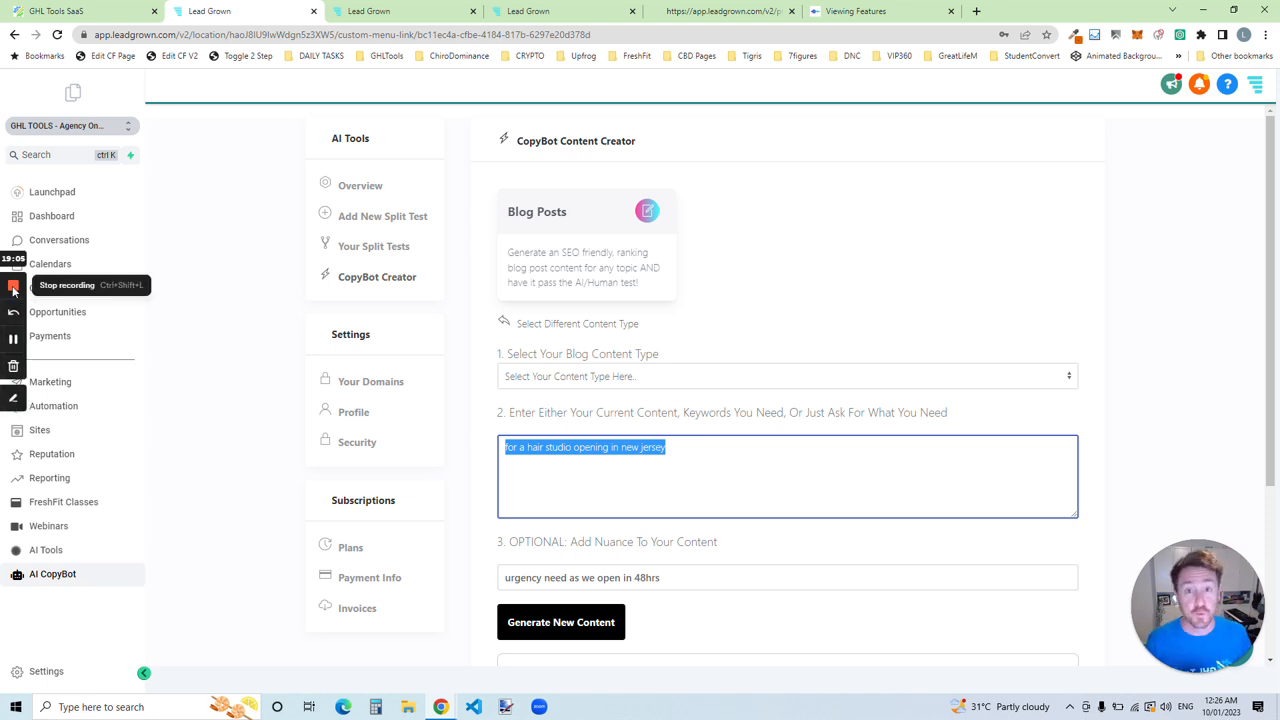